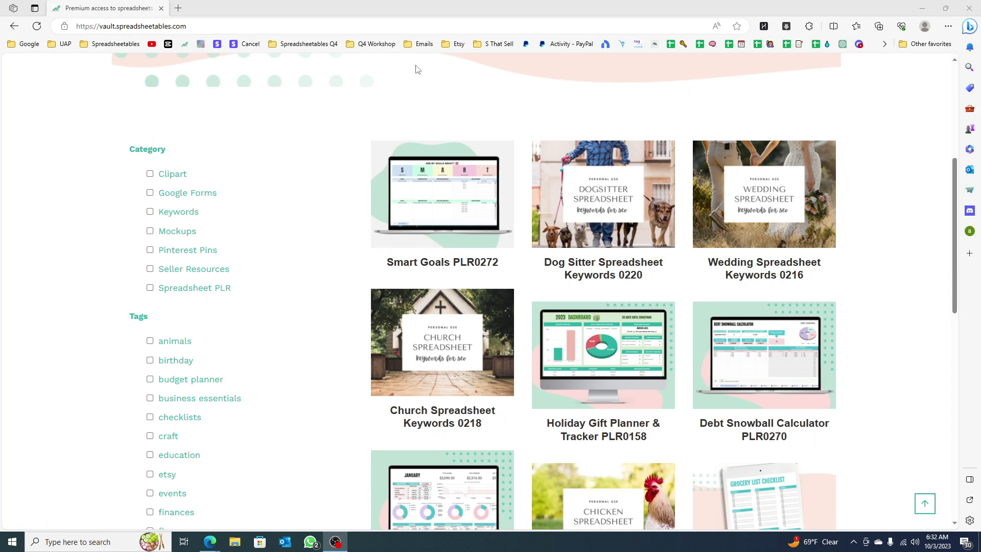
Open the Smart Goals PLR0272 product page in Spreadsheetables Vault and choose DOWNLOAD.
left_click(396, 207)
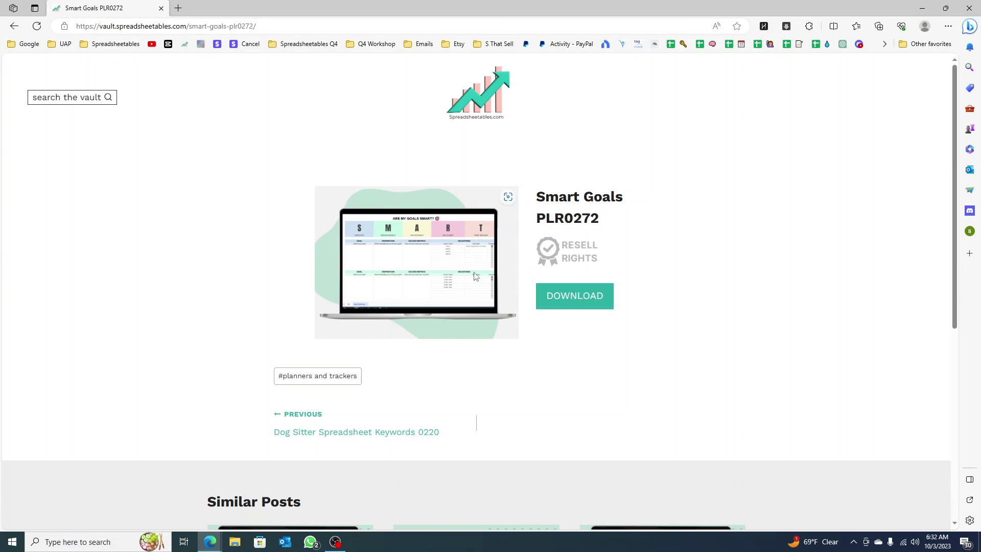
left_click(583, 294)
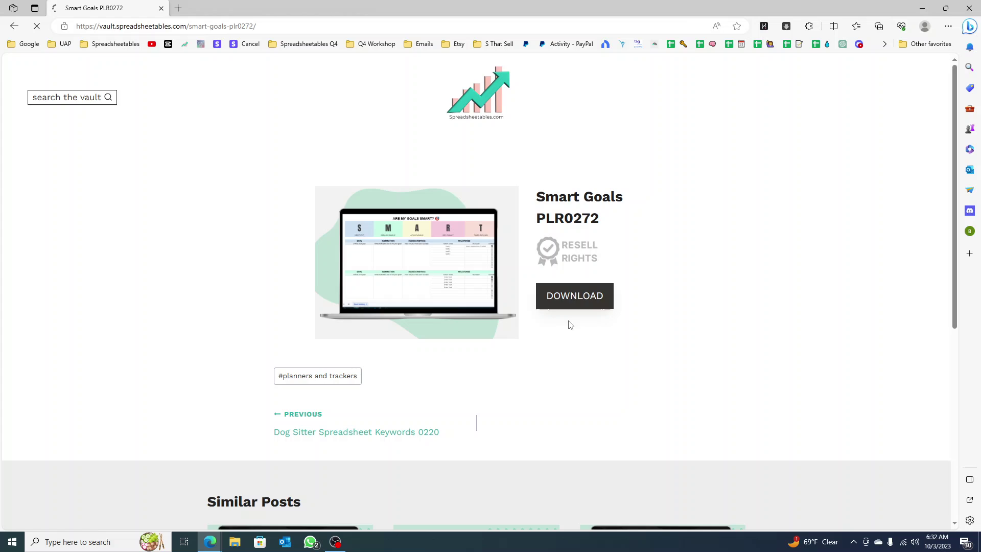
Make a copy of the Smart Goals PLR0272 template and look over its first section and Due Date heading F8.
left_click(330, 227)
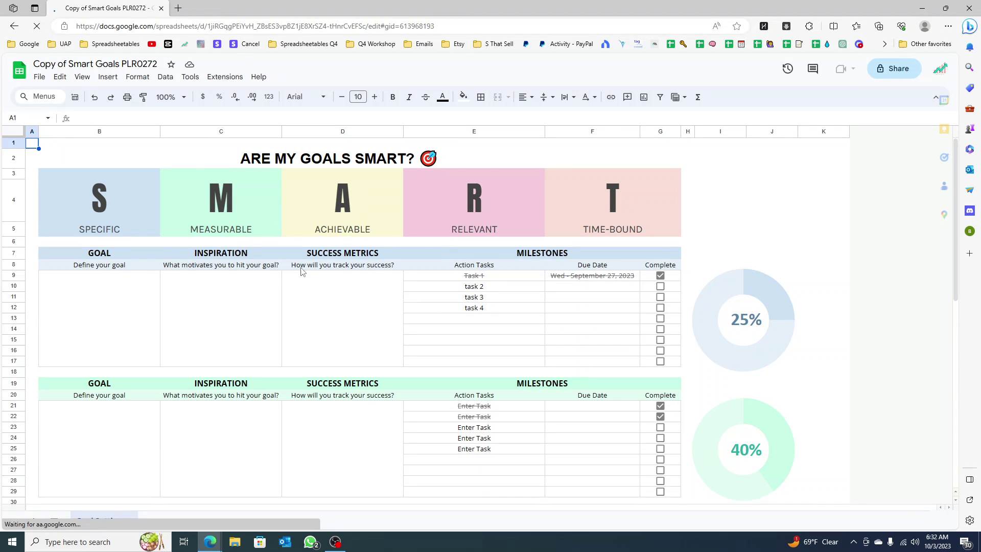
left_click(261, 276)
left_click(345, 312)
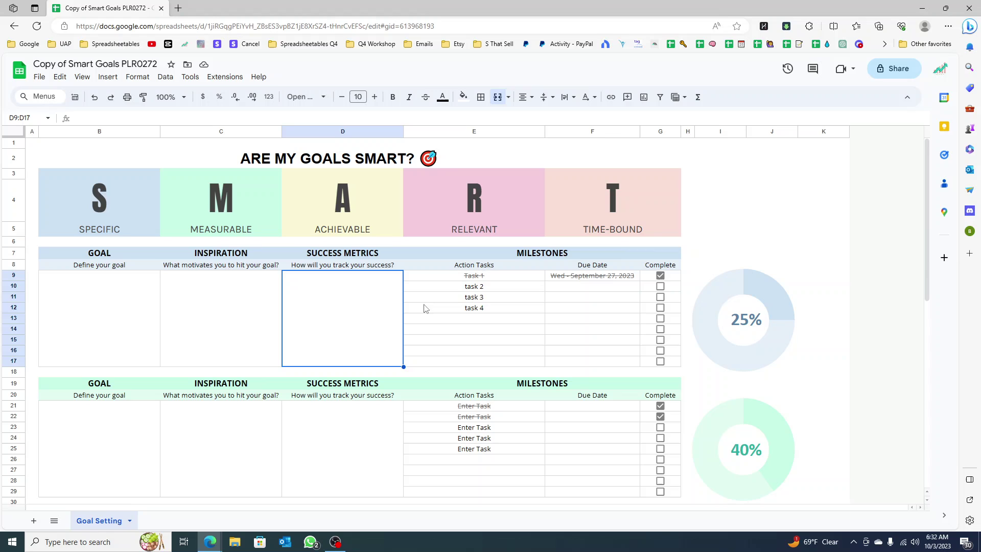
left_click(489, 289)
scroll(489, 289, "down", 1)
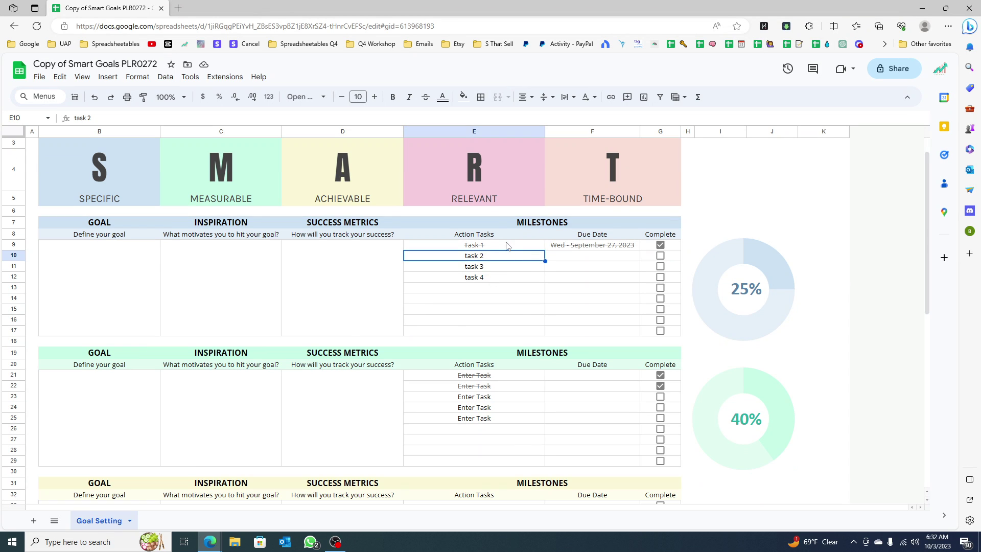
left_click(619, 236)
scroll(508, 306, "up", 1)
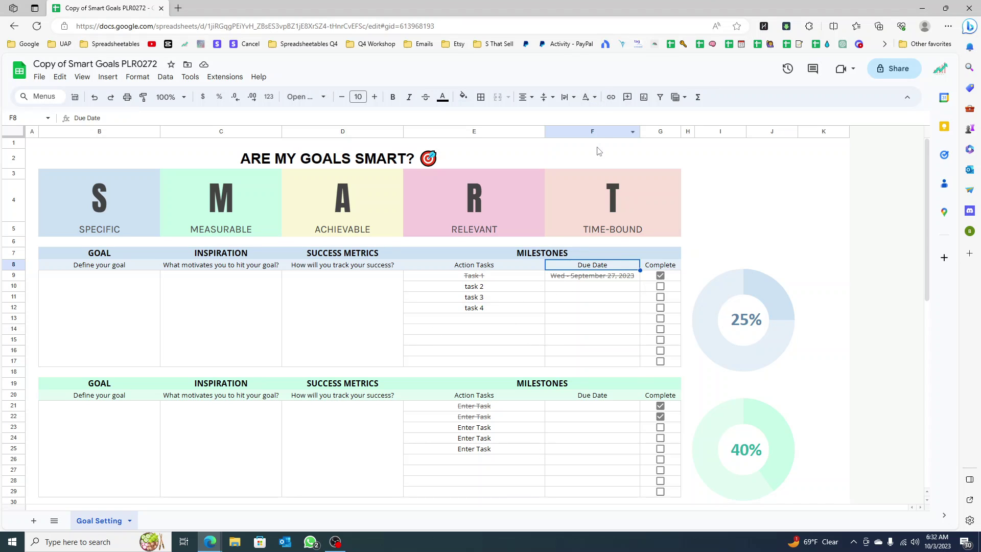
Insert a column right of Due Date (column F) and enter the heading 'Days Left' in G8.
right_click(598, 132)
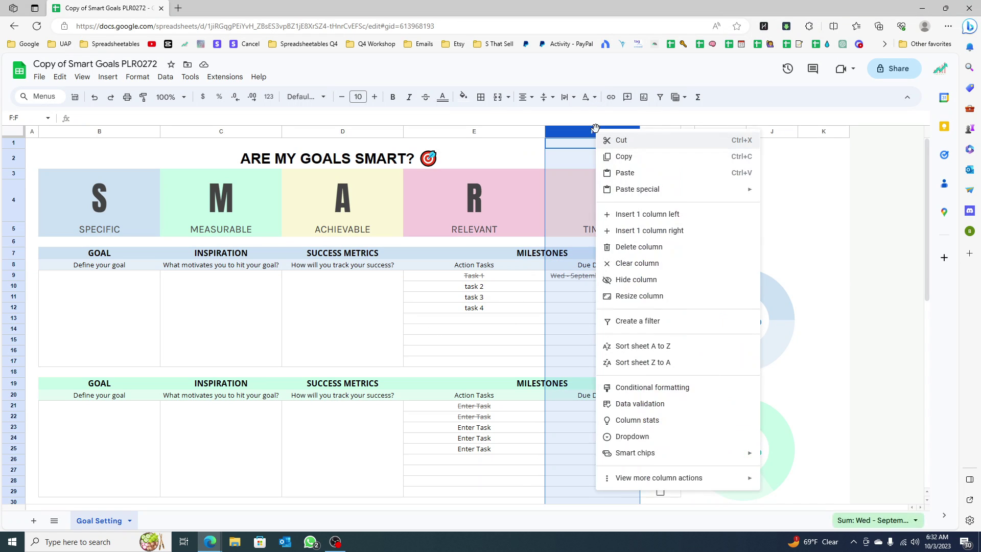
left_click(648, 231)
scroll(655, 232, "down", 1)
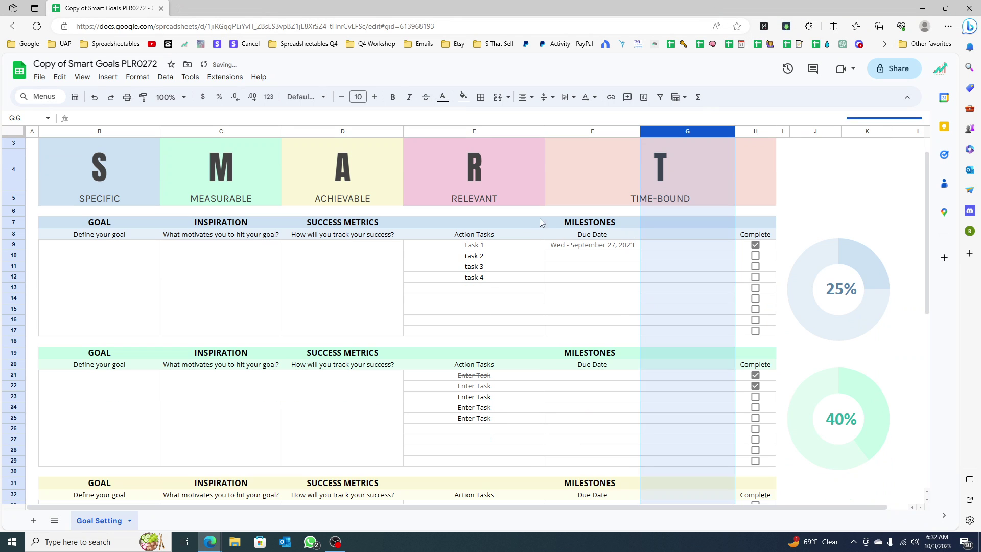
left_click(539, 220)
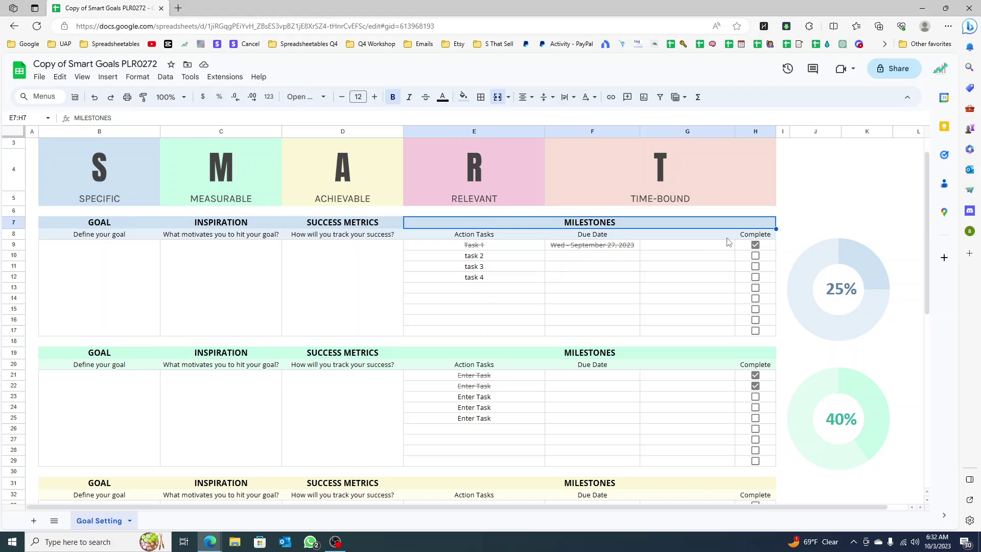
left_click(673, 235)
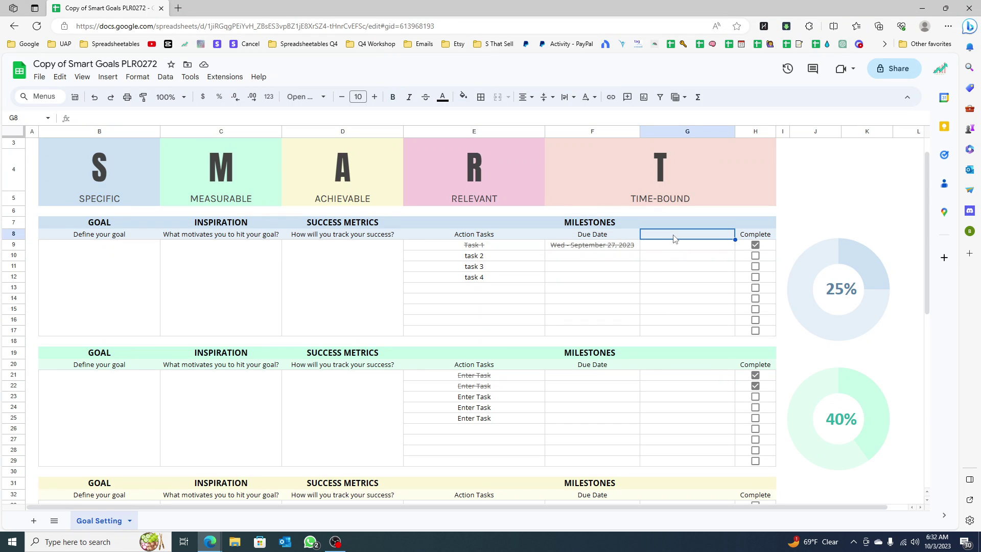
type("Days Left")
key("Return")
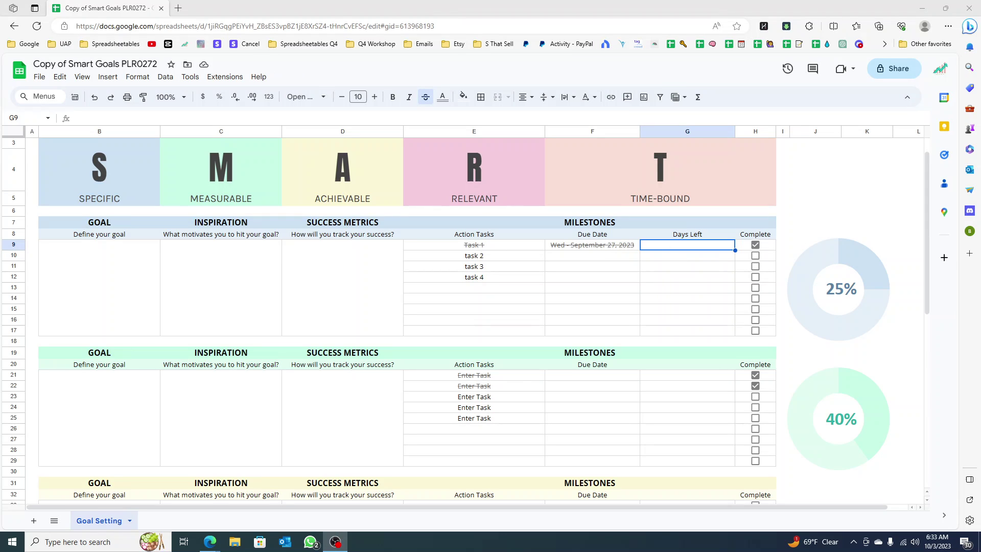
left_click(599, 246)
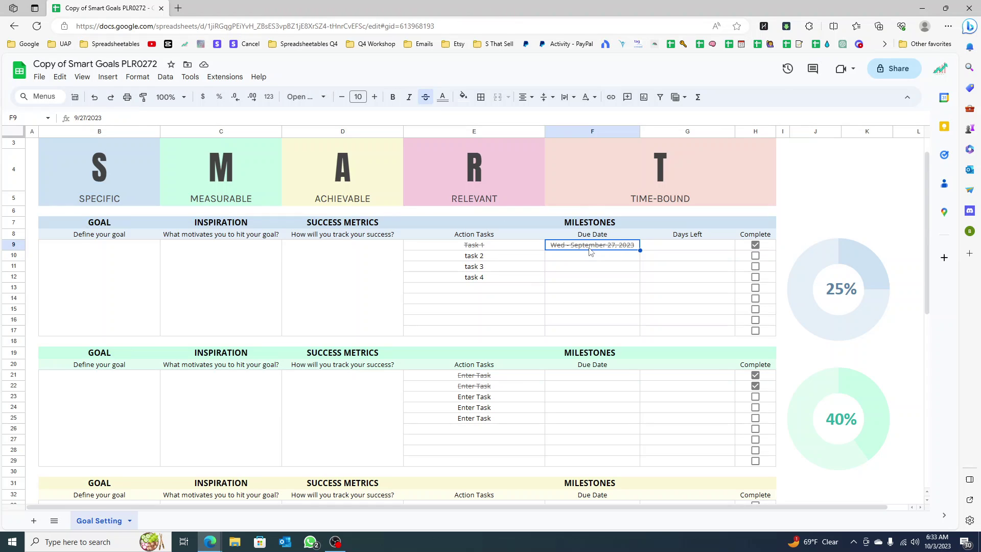
left_click(590, 331, "shift")
left_click(590, 309)
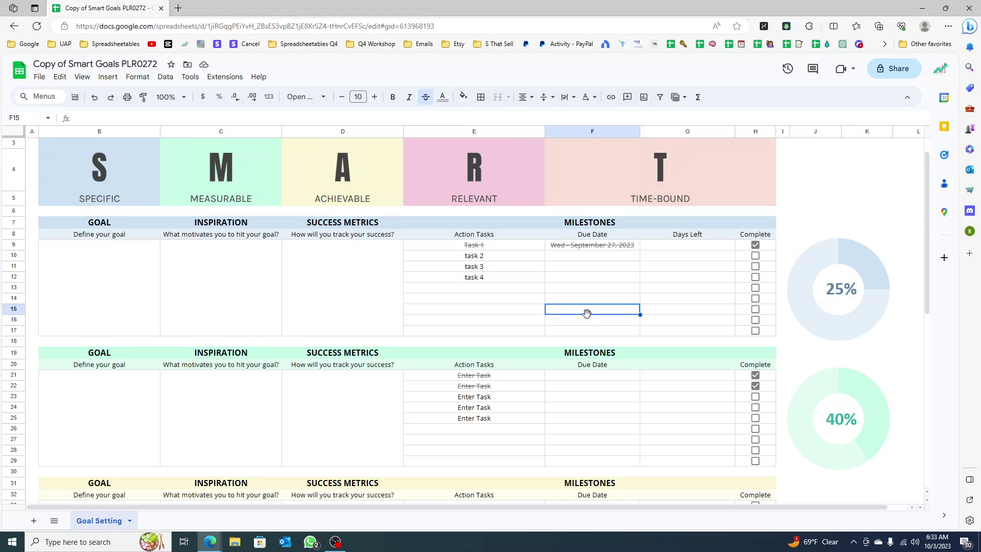
left_click(588, 250)
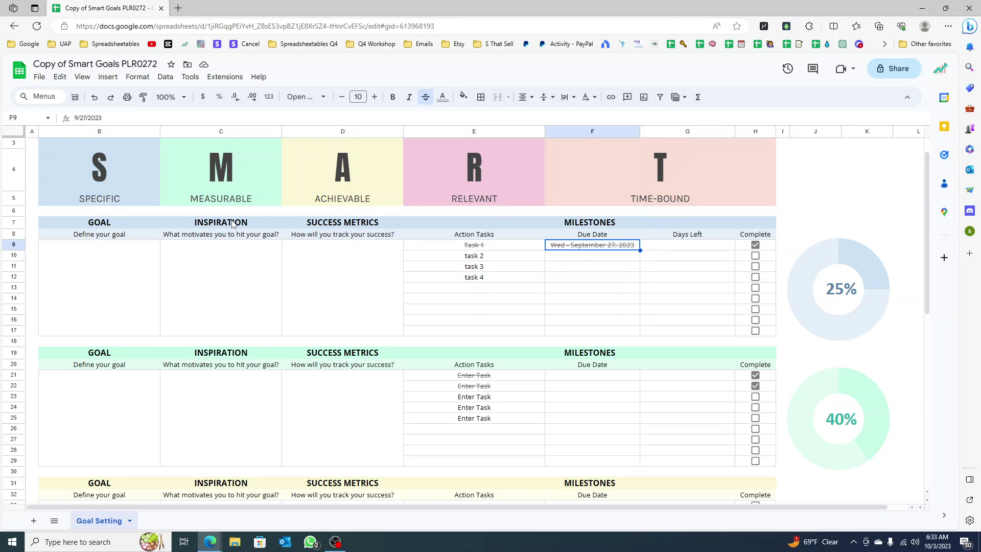
left_click(100, 117)
left_click_drag(100, 118, 73, 118)
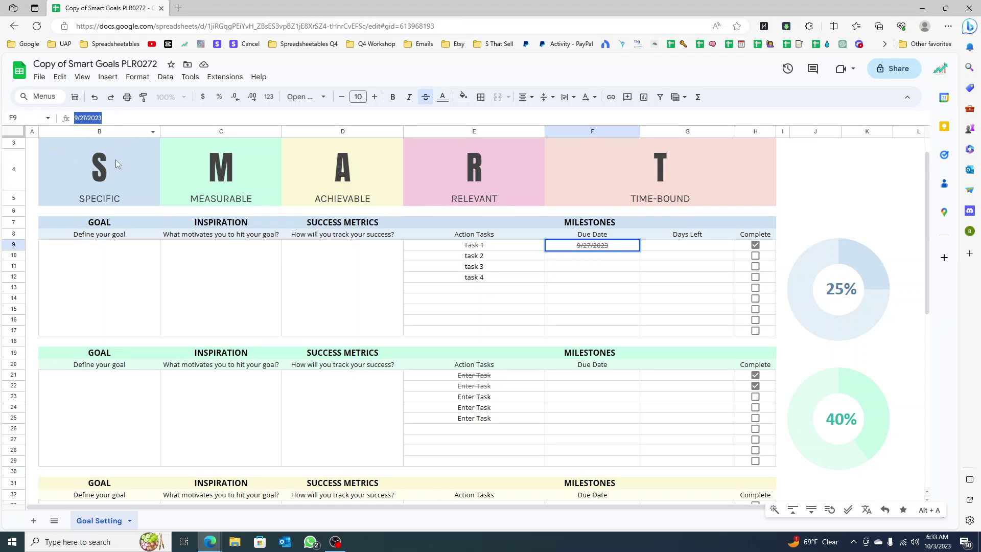
left_click(678, 251)
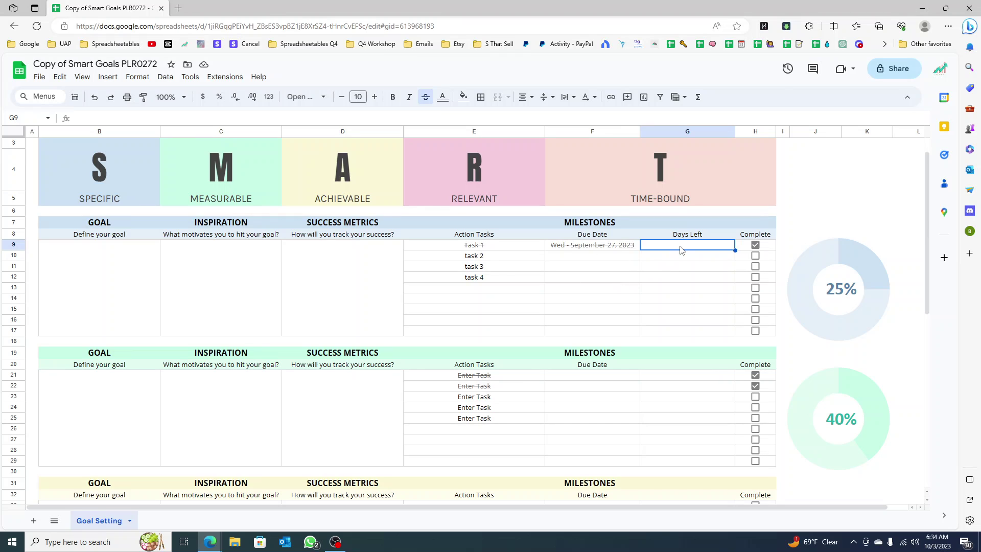
Enter the formula =F9-today() in Days Left cell G9.
type("=")
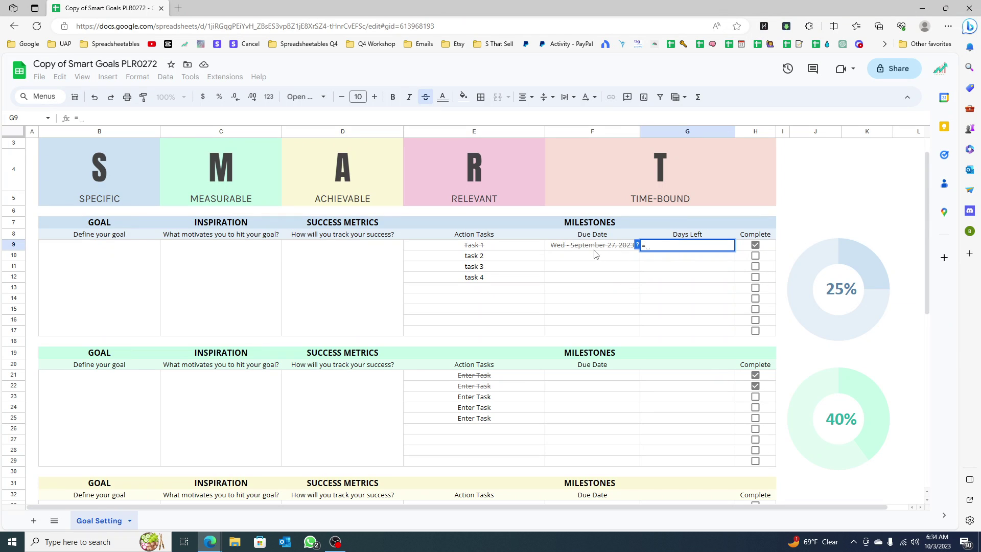
left_click(594, 248)
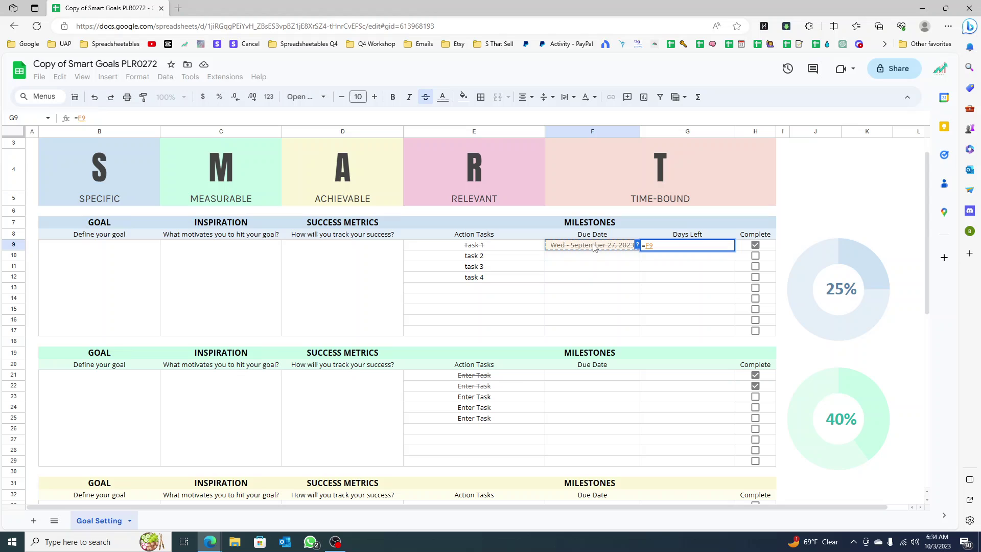
type("- today()")
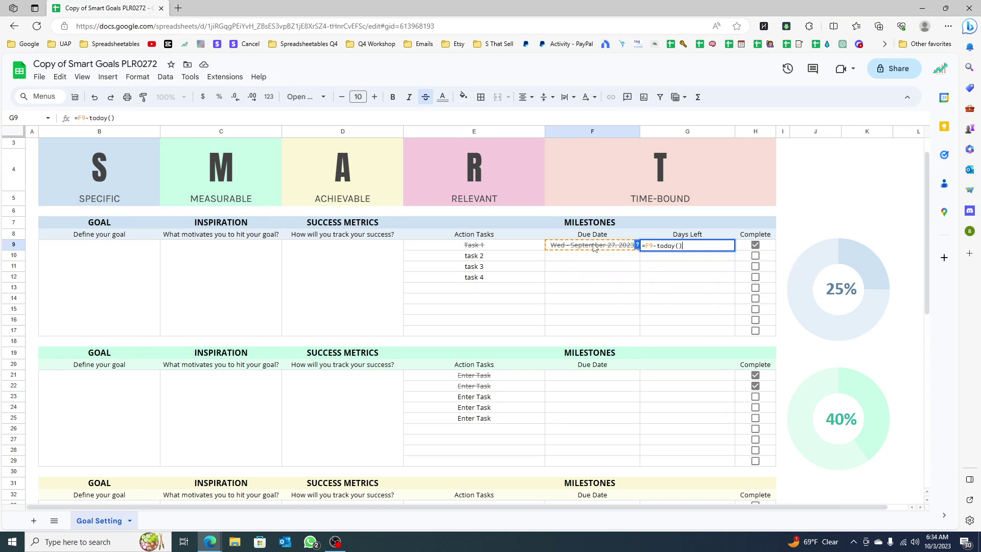
key("Return")
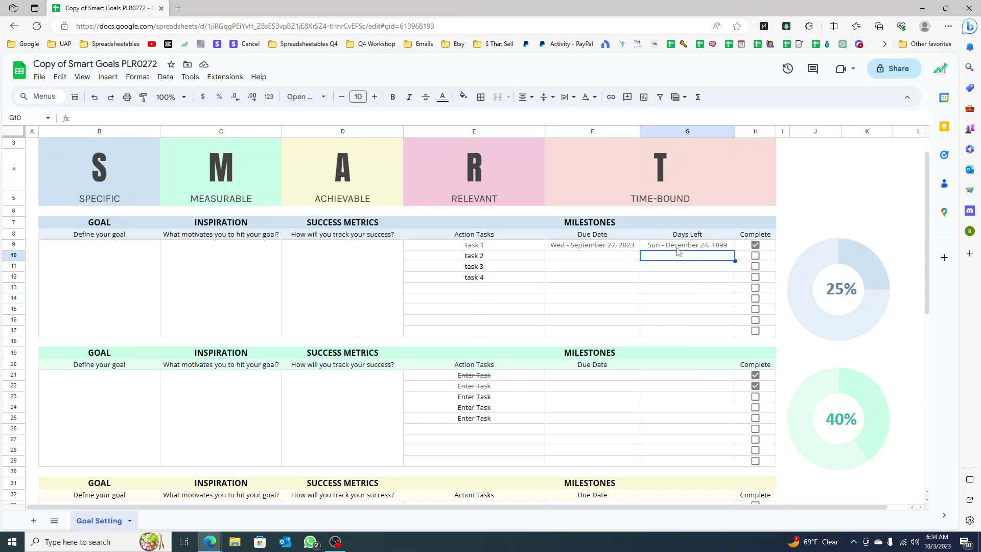
Apply the Automatic number format to G9:G17 and confirm G9 now reads -6.
left_click_drag(675, 244, 672, 330)
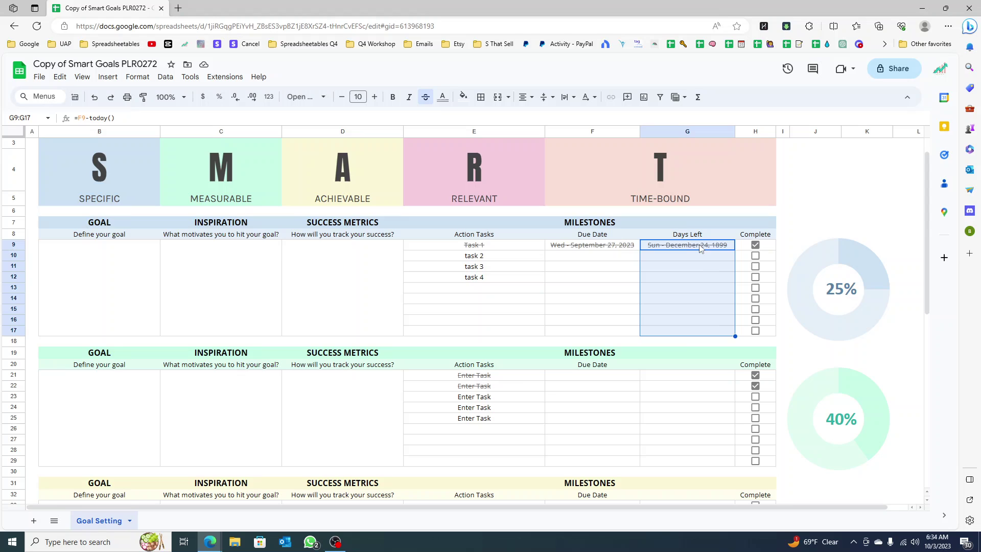
left_click(138, 76)
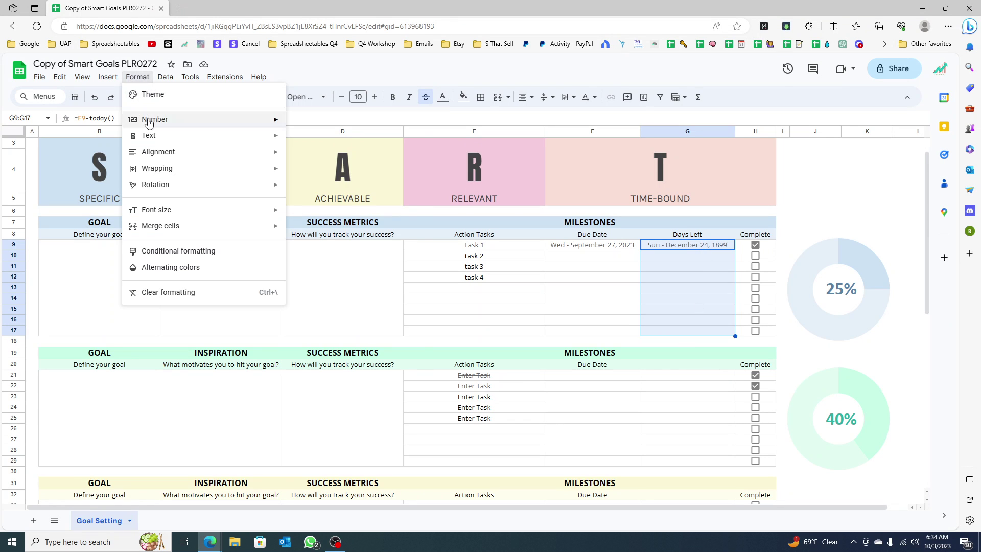
mouse_move(148, 121)
left_click(362, 121)
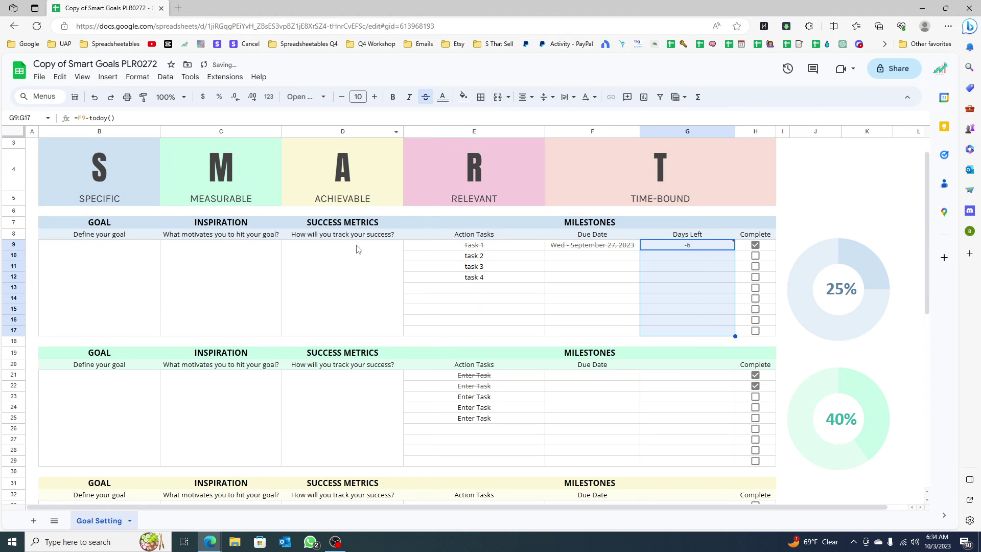
left_click(672, 263)
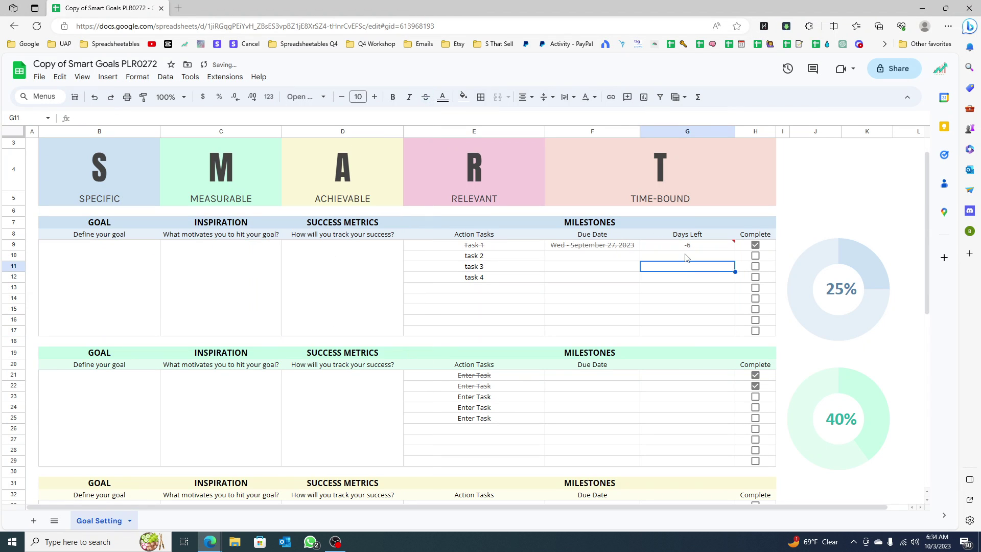
left_click(713, 245)
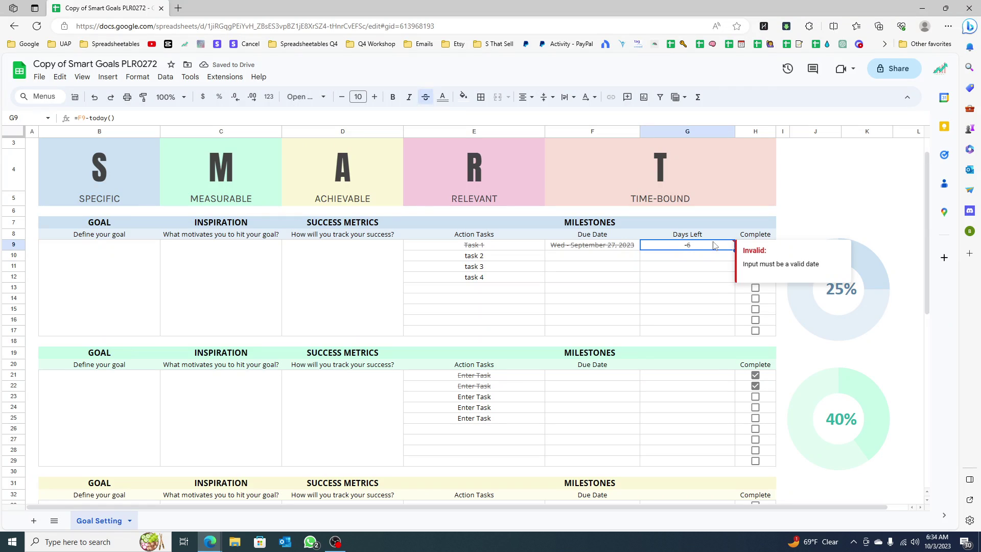
Check task 2's due date picker and the invalid-date warning on the Days Left cells.
left_click(581, 257)
double_click(583, 256)
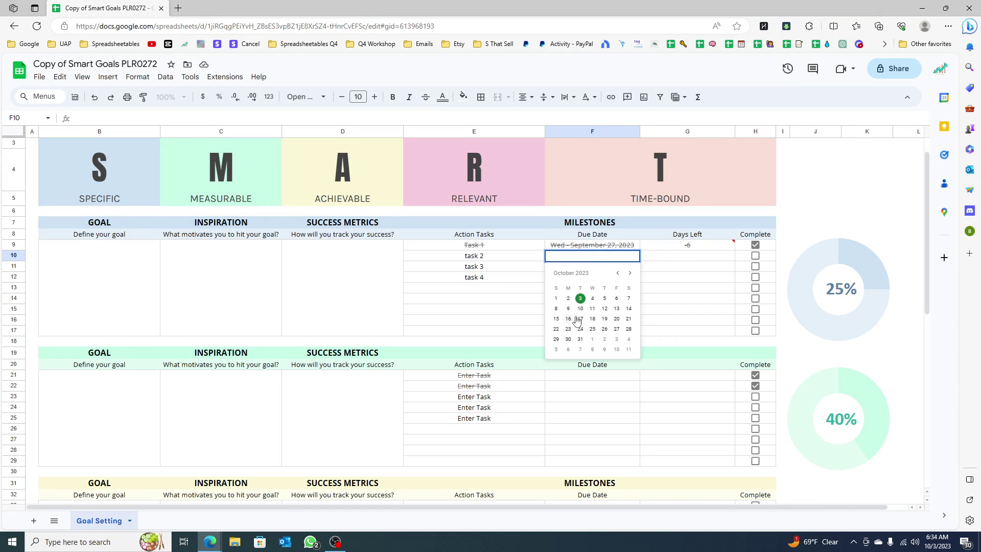
double_click(667, 266)
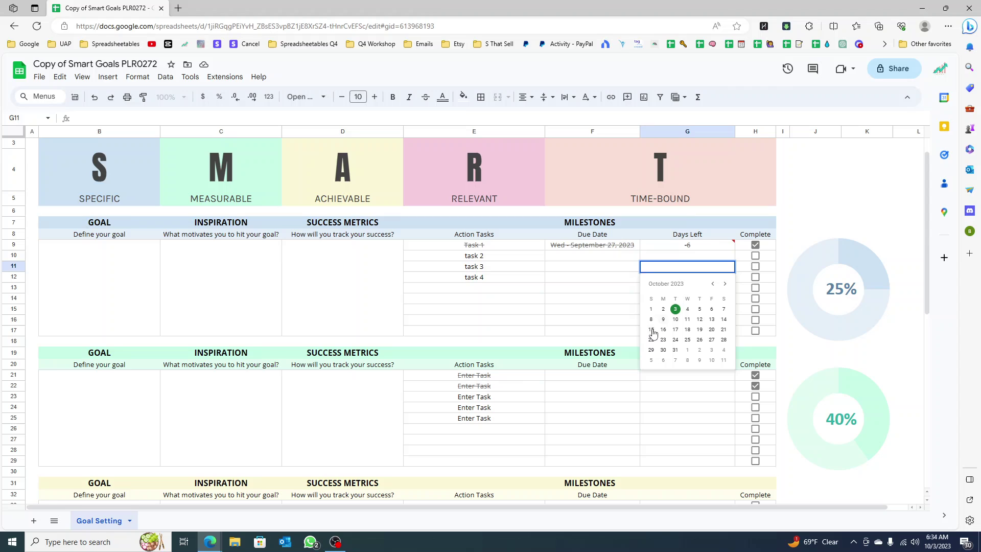
left_click(683, 255)
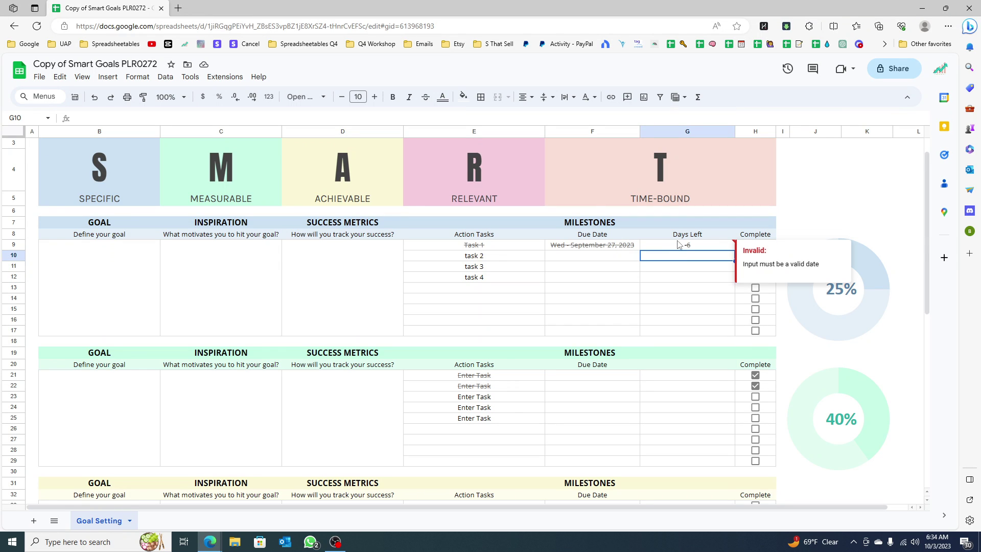
Select G9:G17 and open the 'Date is valid' data validation rule for editing.
left_click_drag(678, 249, 670, 332)
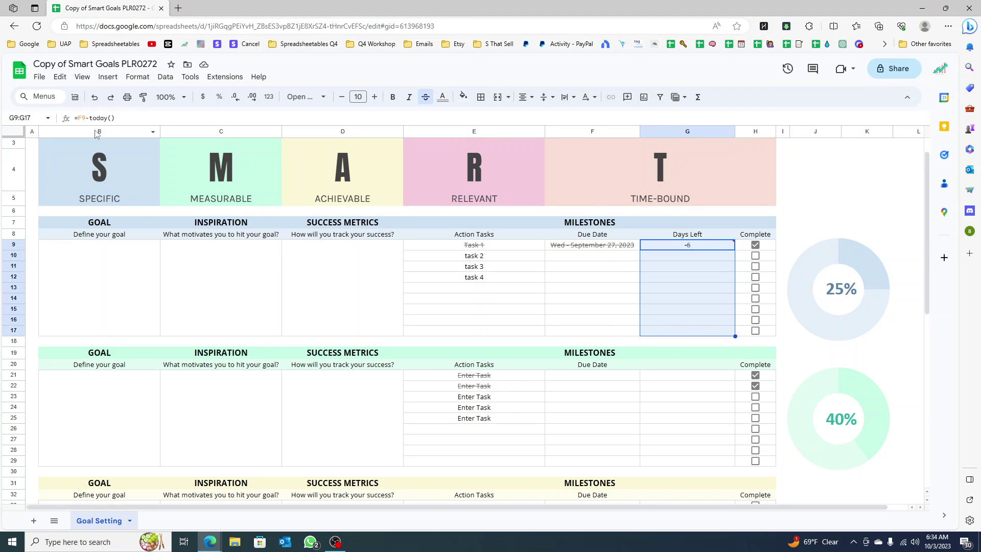
left_click(164, 78)
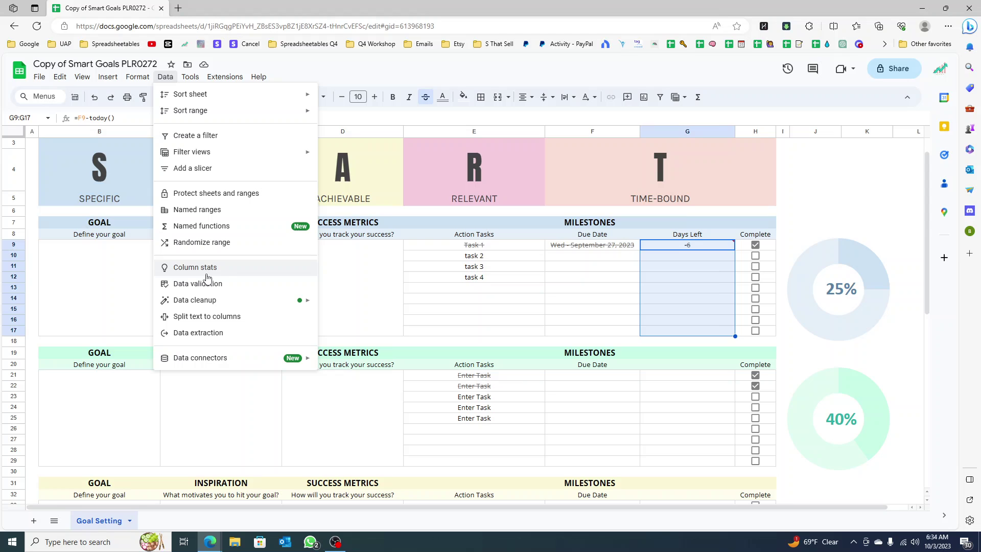
left_click(206, 284)
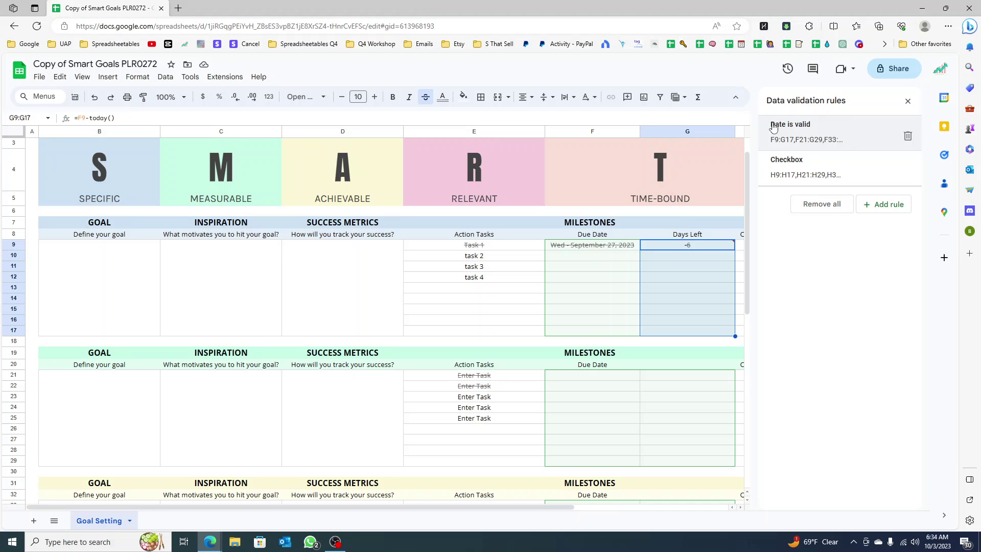
left_click(831, 143)
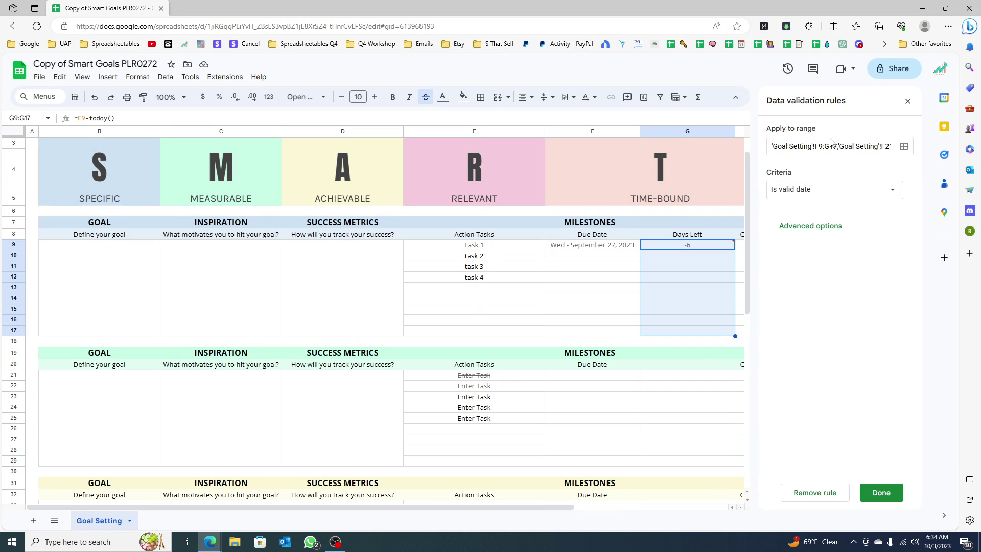
Change all five rule ranges from column G to column F so only Due Date is covered.
left_click(903, 147)
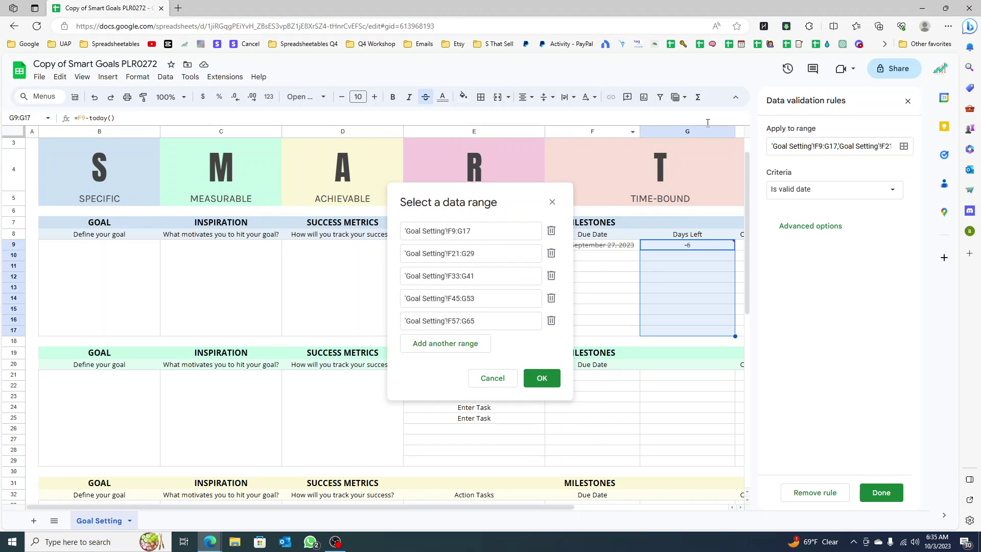
left_click(460, 232)
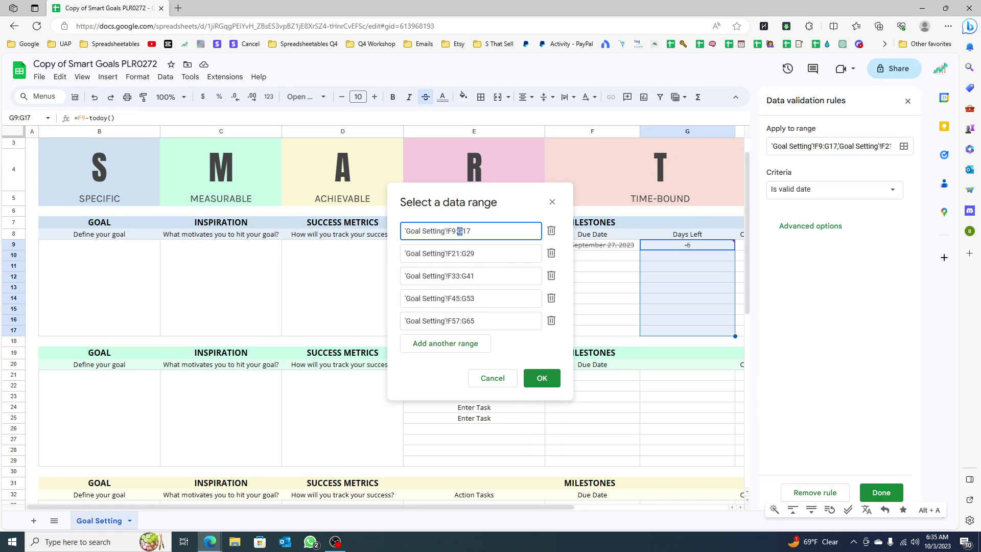
key("BackSpace")
type("F")
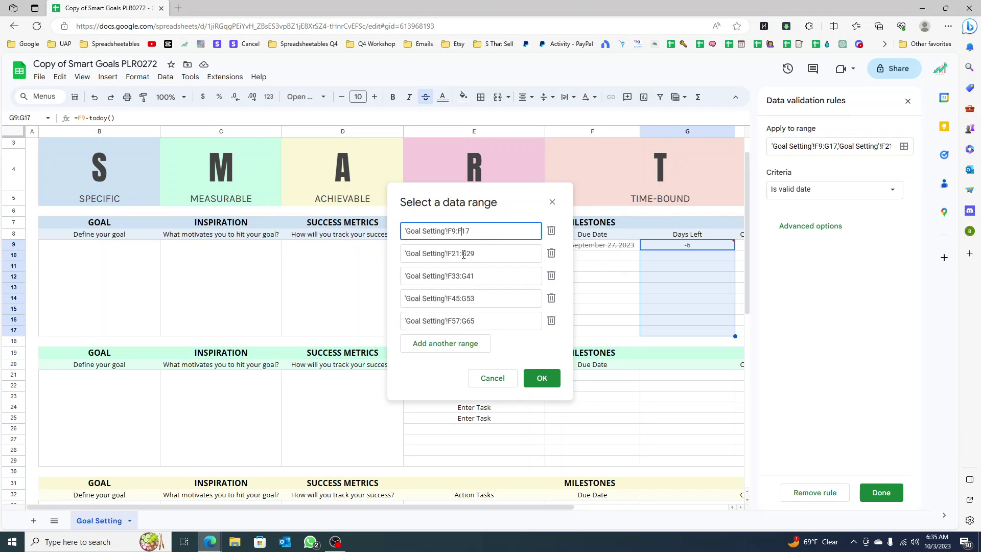
left_click(464, 253)
key("Delete")
type("F")
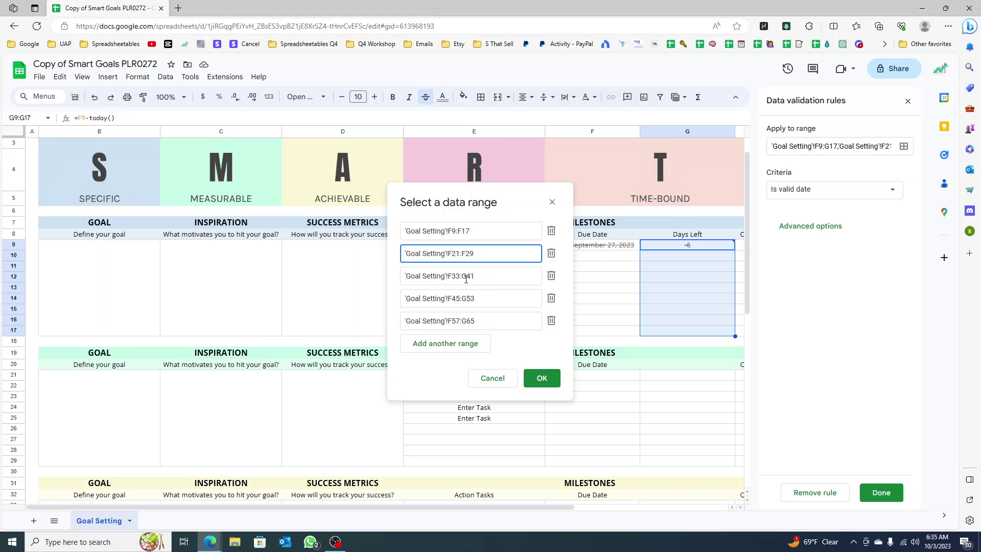
left_click(466, 279)
key("Delete")
type("F")
left_click(466, 299)
key("Delete")
type("F")
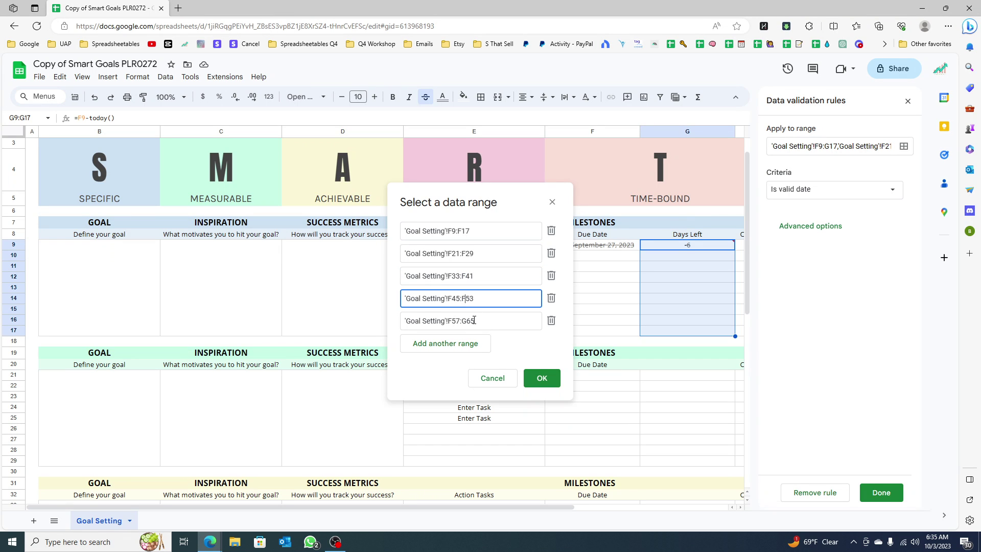
left_click(465, 320)
key("Delete")
type("F")
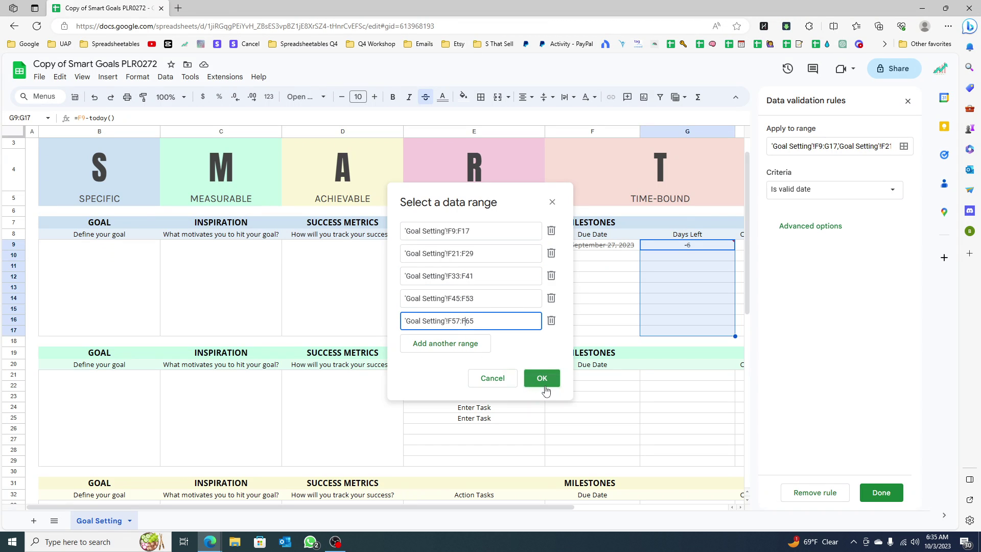
left_click(543, 379)
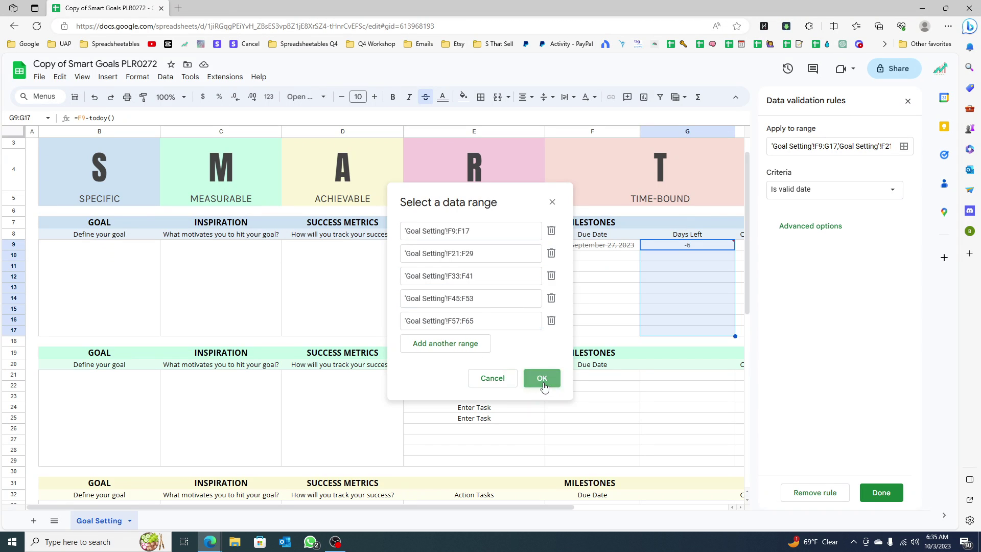
Save the validation rule, close the panel, and uncheck Task 1's Complete box in H9.
left_click(725, 255)
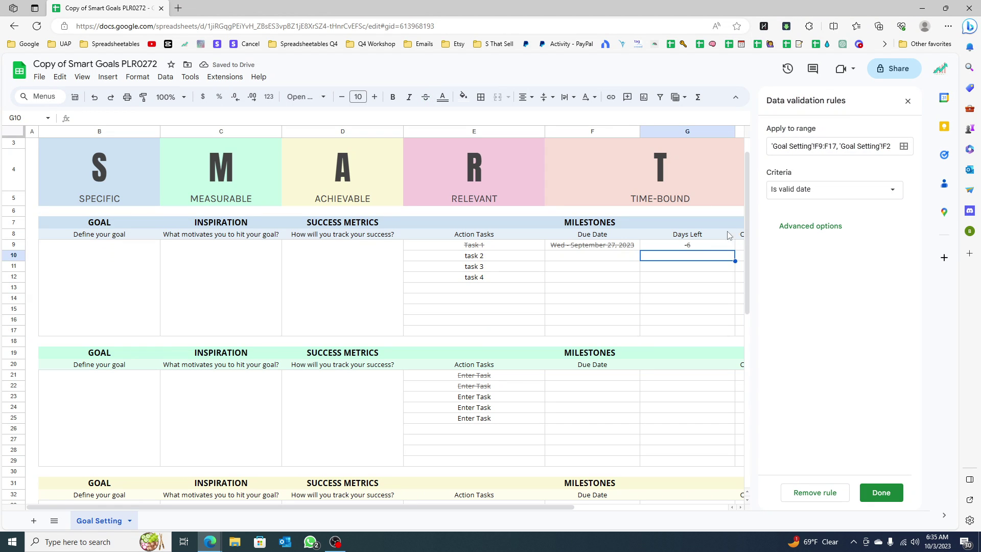
left_click(875, 494)
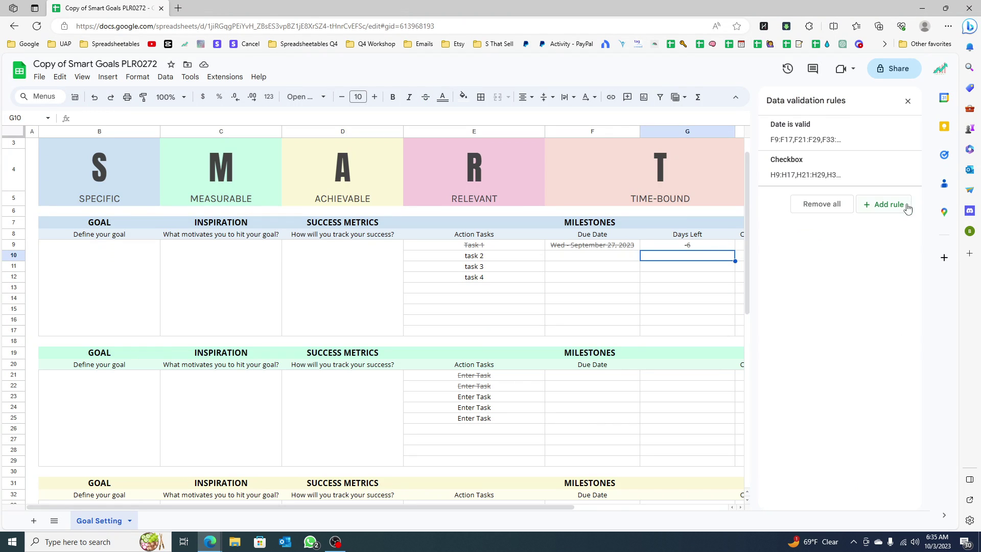
left_click(908, 102)
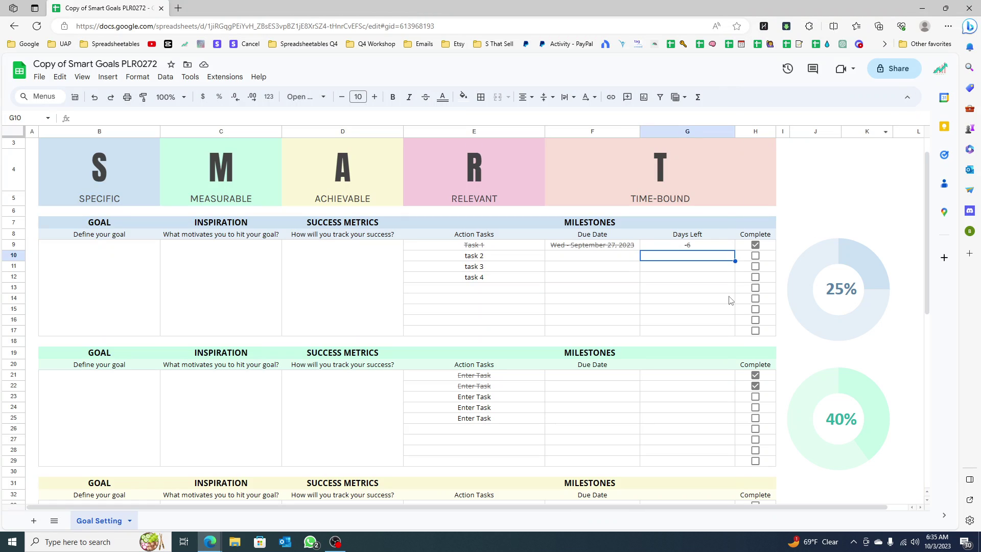
left_click(754, 247)
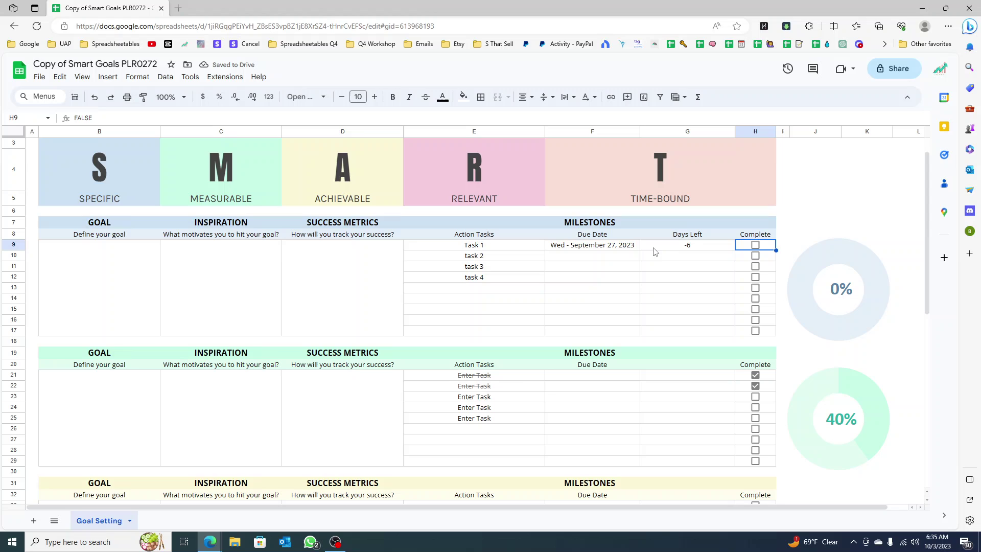
Set Task 1's due date to October 5, 2023 and narrow the Days Left and Due Date columns.
double_click(576, 245)
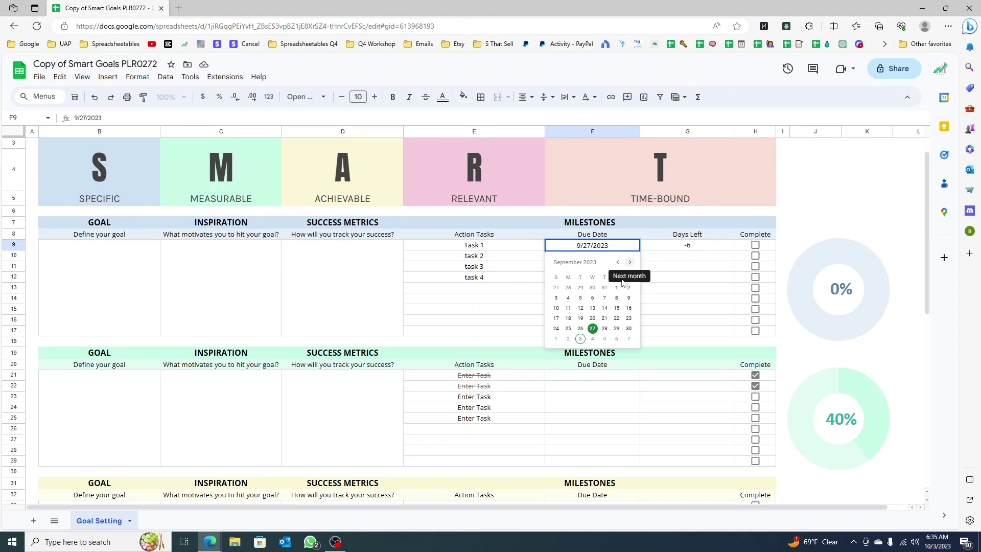
left_click(604, 340)
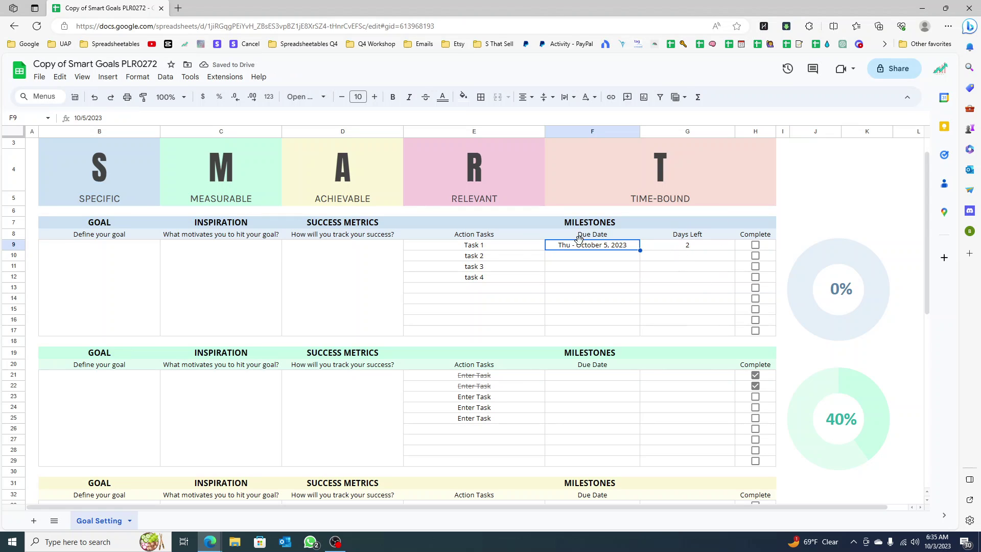
left_click_drag(734, 131, 698, 135)
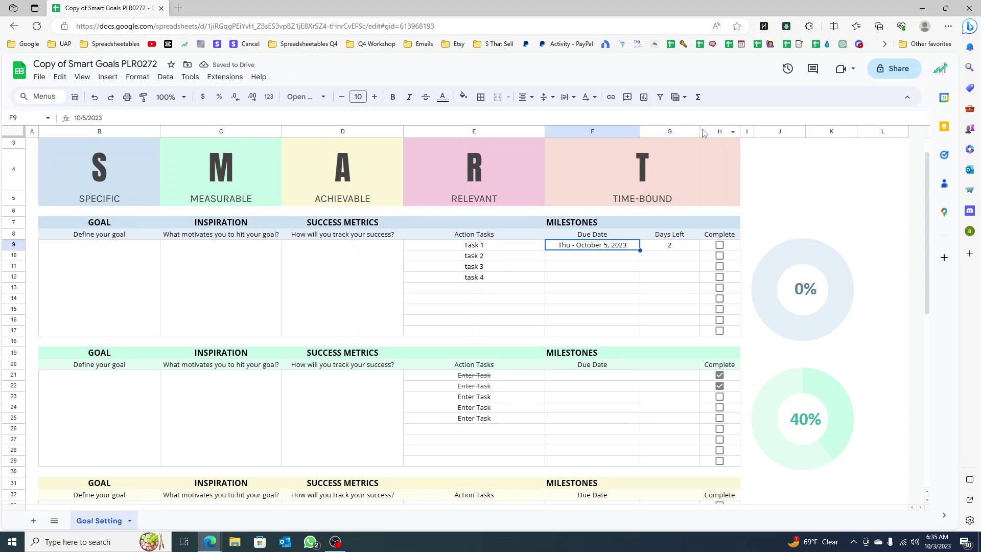
left_click_drag(699, 132, 684, 131)
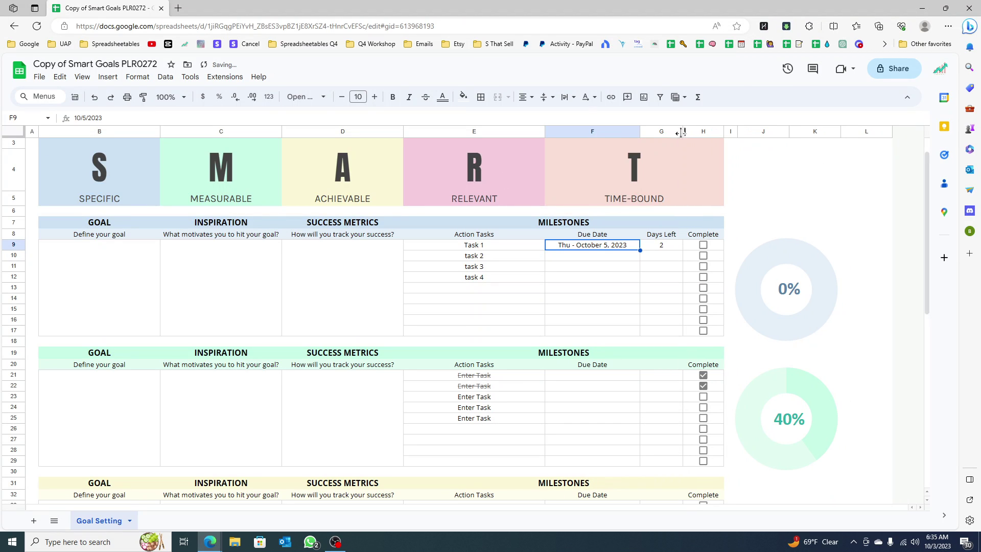
left_click(473, 165)
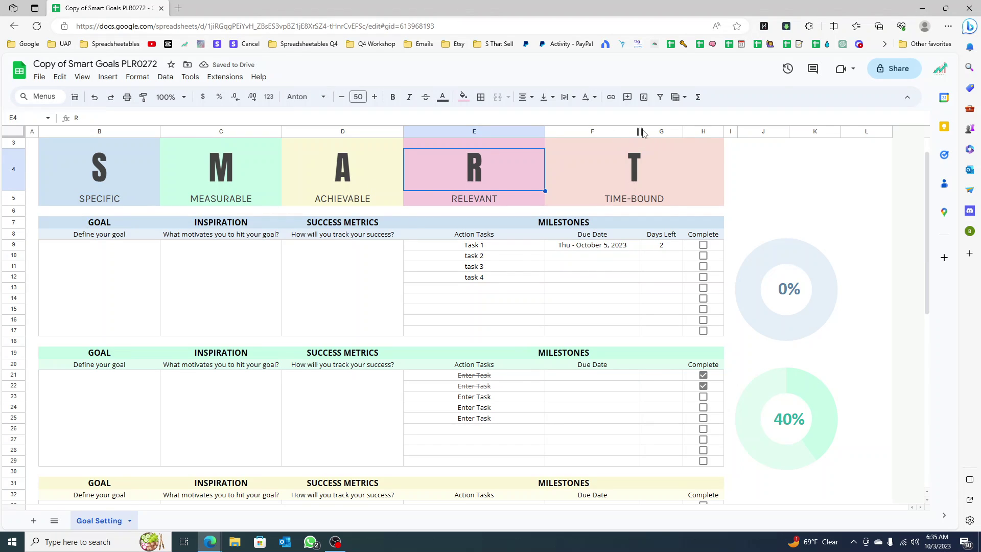
left_click_drag(639, 131, 633, 131)
left_click(577, 189)
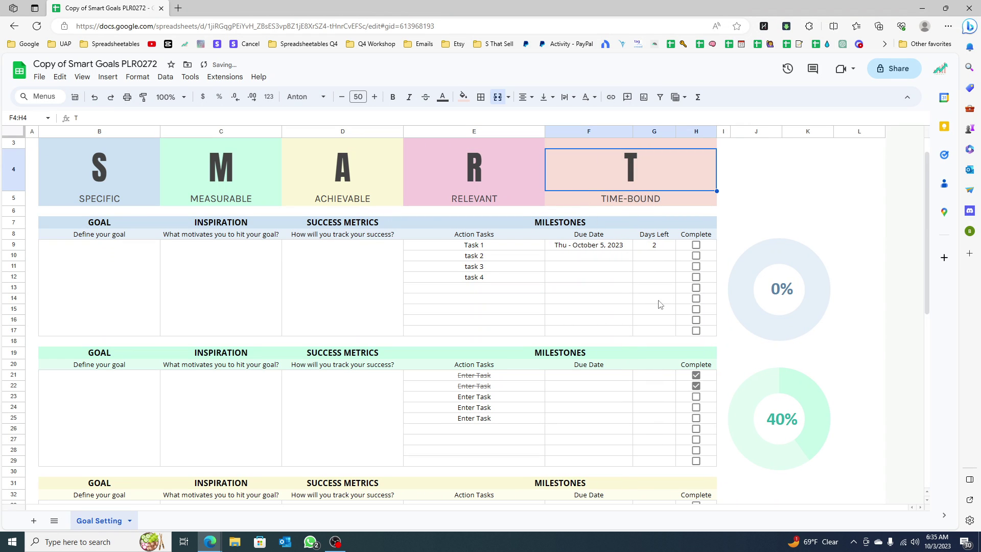
Change Task 1's due date to September 19, 2023 and tick its Complete checkbox in H9.
left_click(669, 250)
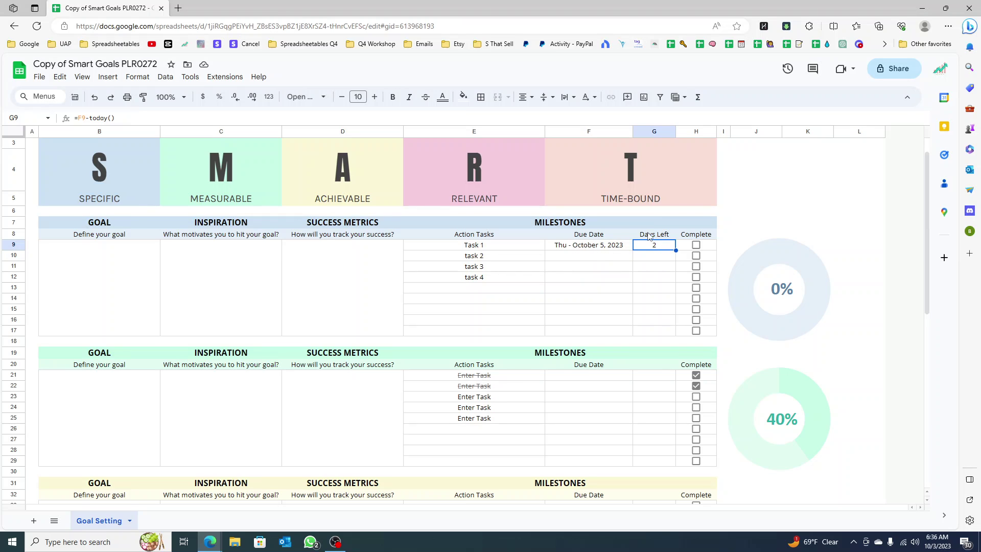
left_click(609, 251)
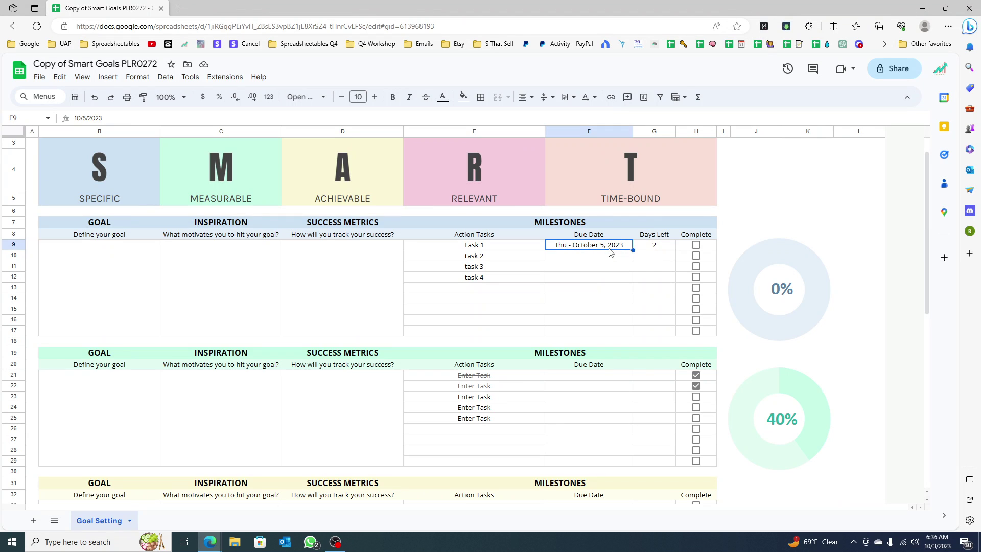
double_click(609, 251)
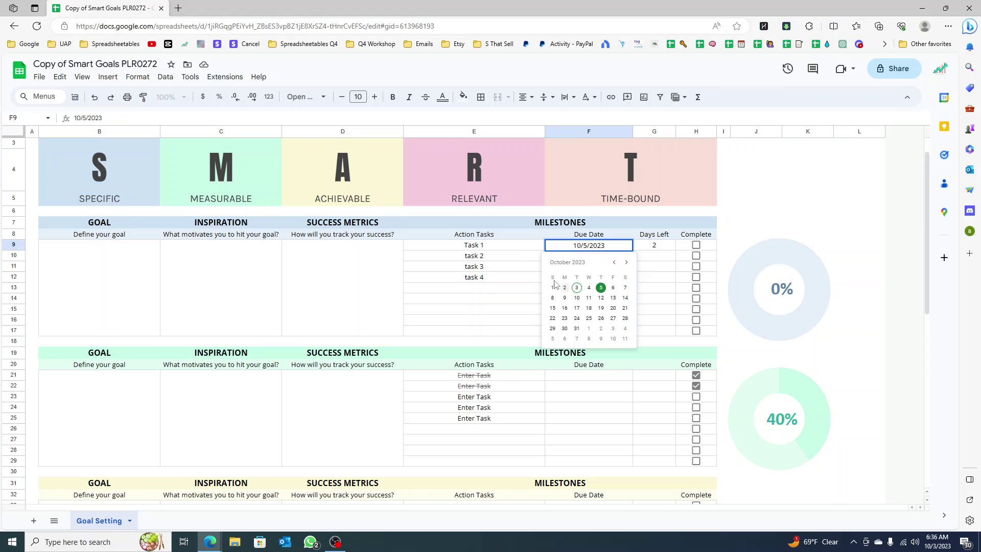
left_click(613, 264)
left_click(576, 318)
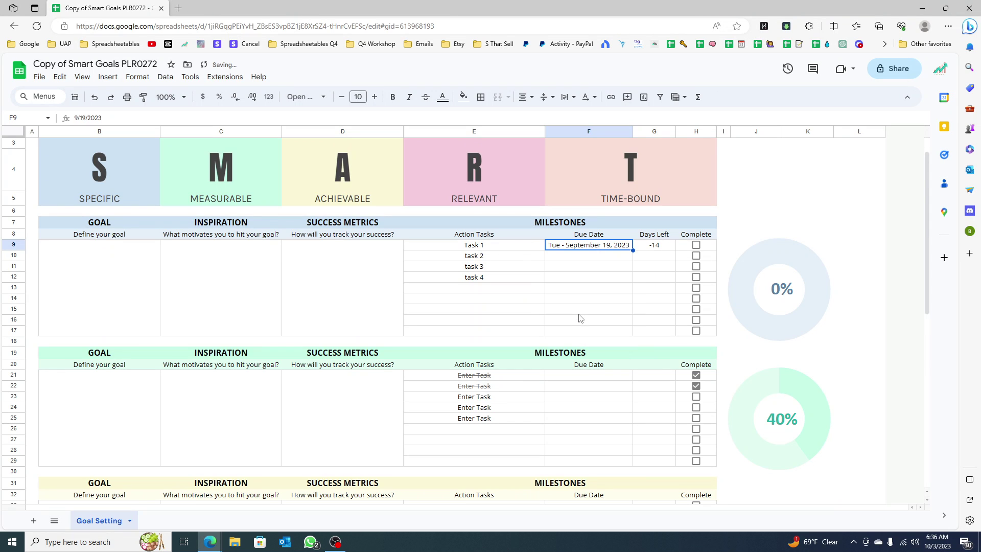
left_click(695, 243)
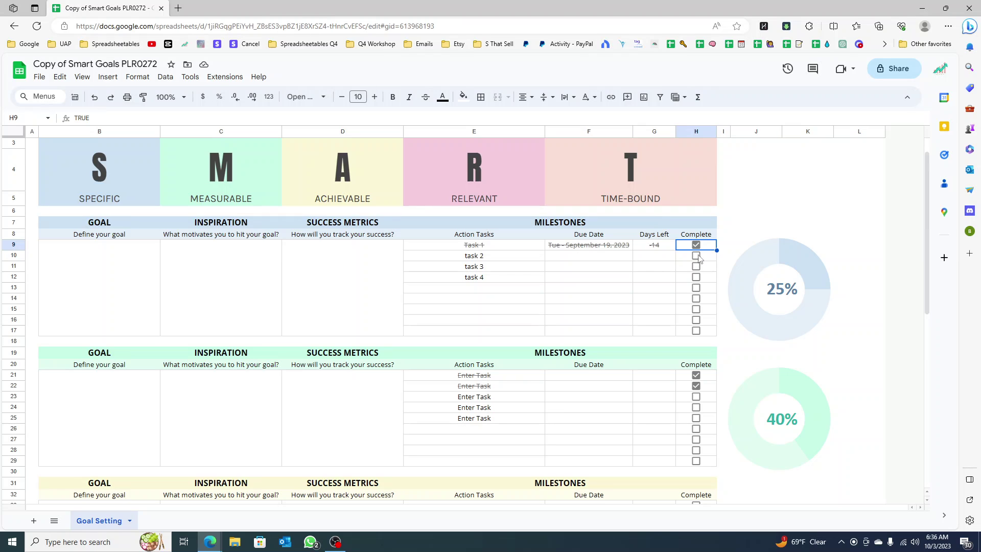
Fill the Days Left formula from G9 down to G17 and check G10's formula.
left_click(640, 250)
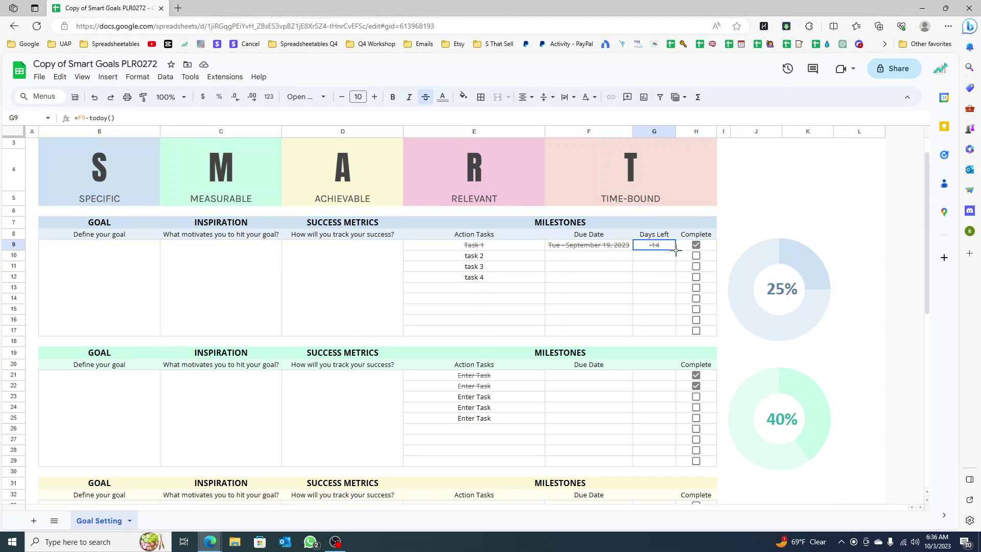
left_click_drag(676, 249, 664, 330)
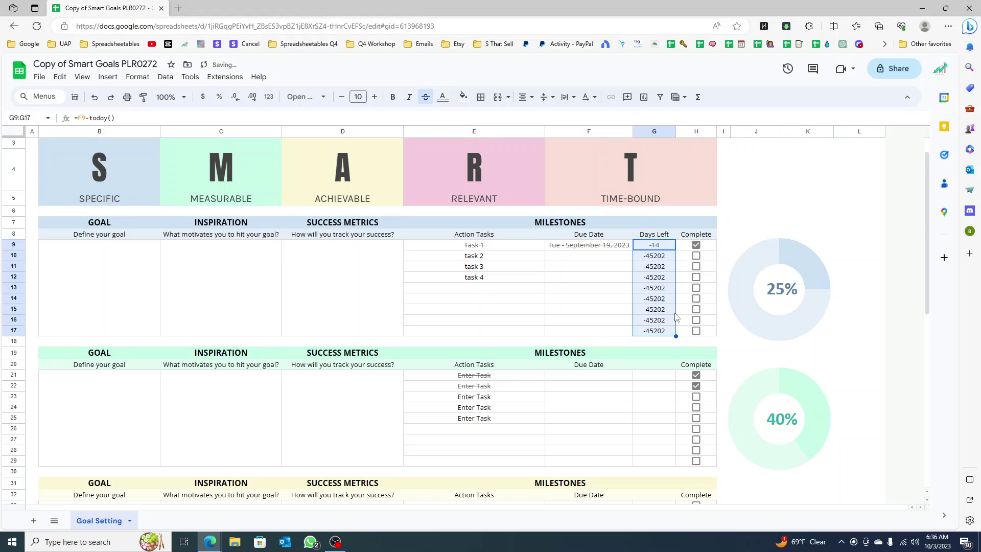
left_click(656, 257)
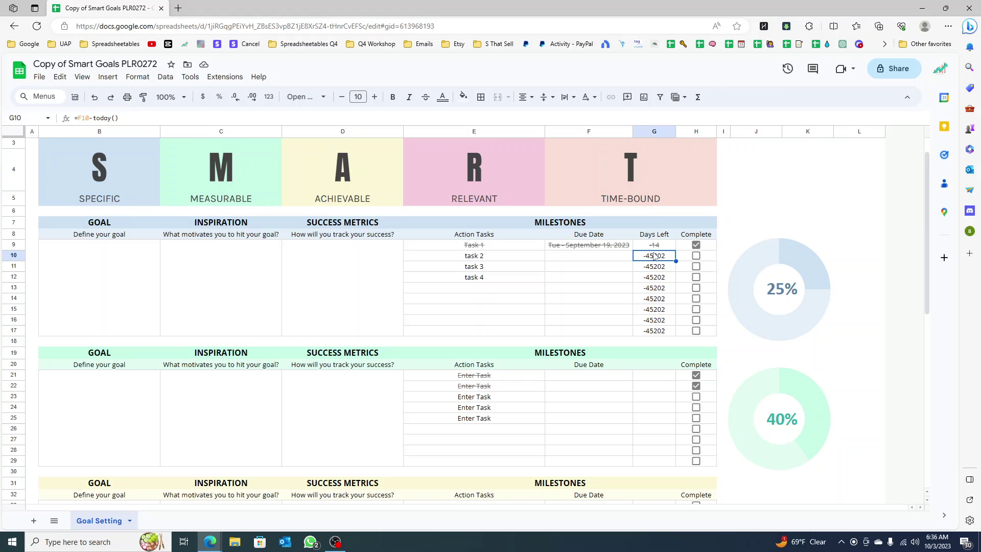
Rewrite G10's Days Left formula as =IF(E10="","",(F10-today())).
left_click(78, 118)
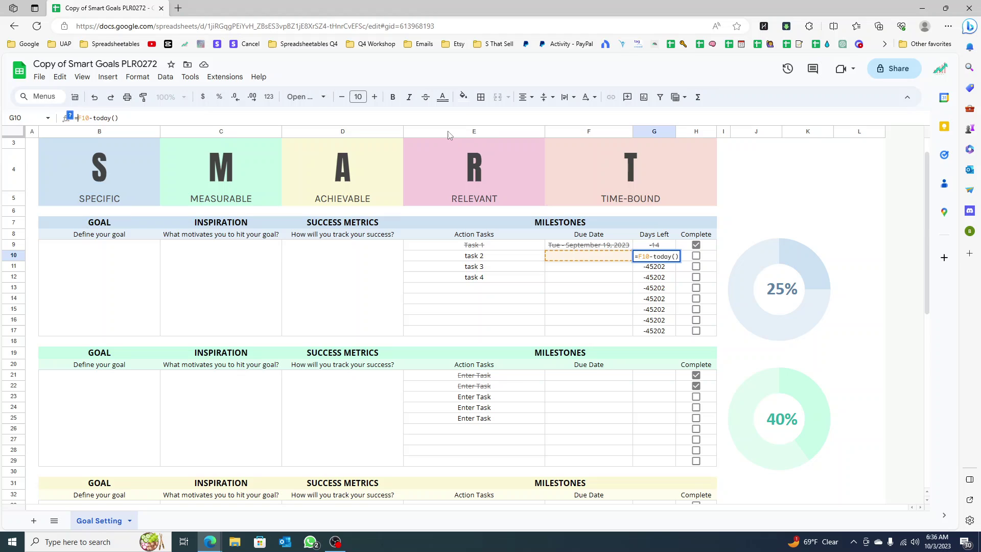
type("IF((")
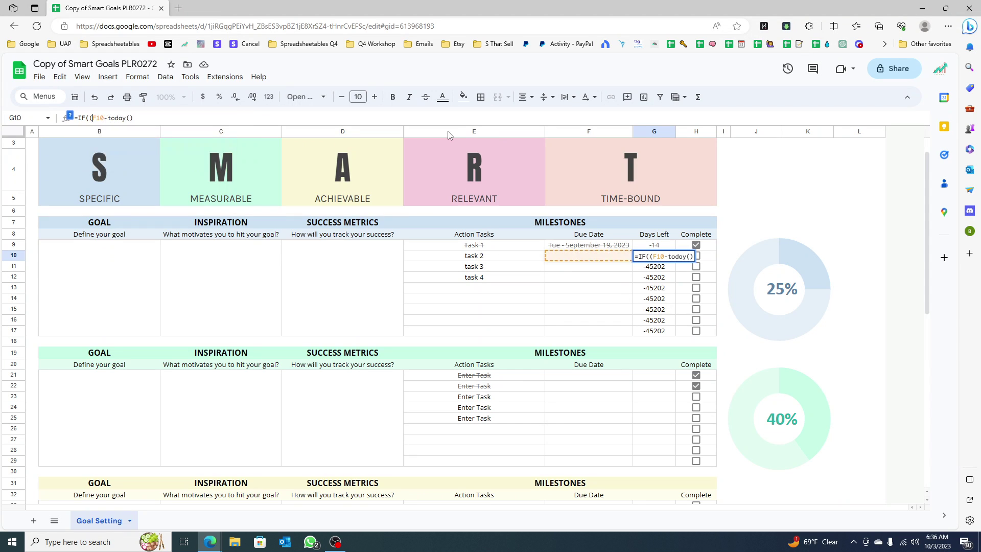
left_click(139, 118)
type(")")
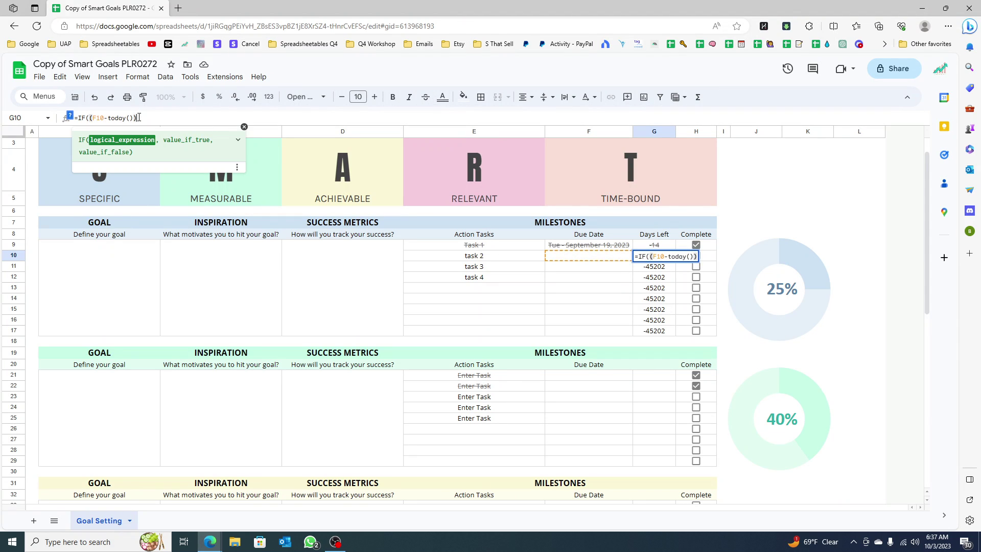
left_click(89, 117)
left_click(529, 259)
type("=\"\",")
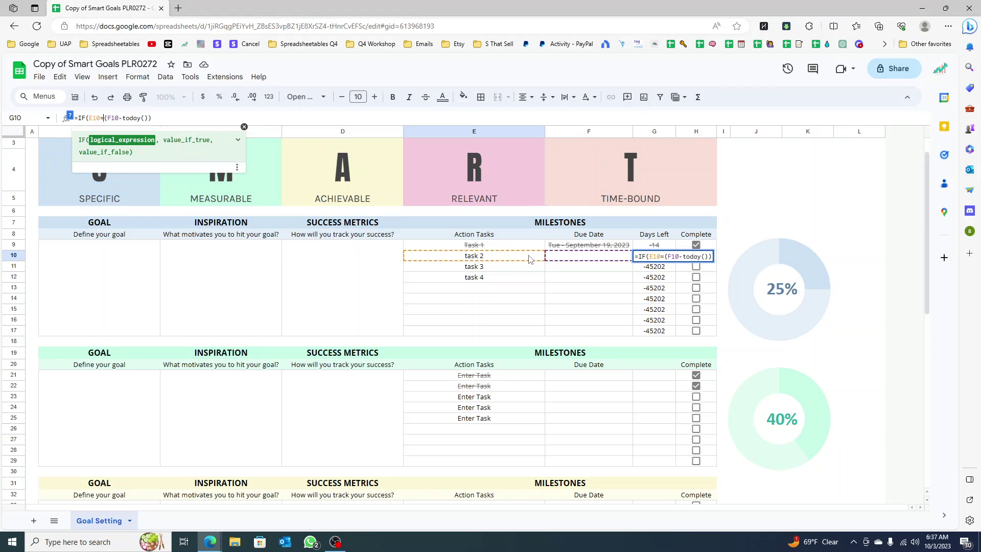
type("\"\"")
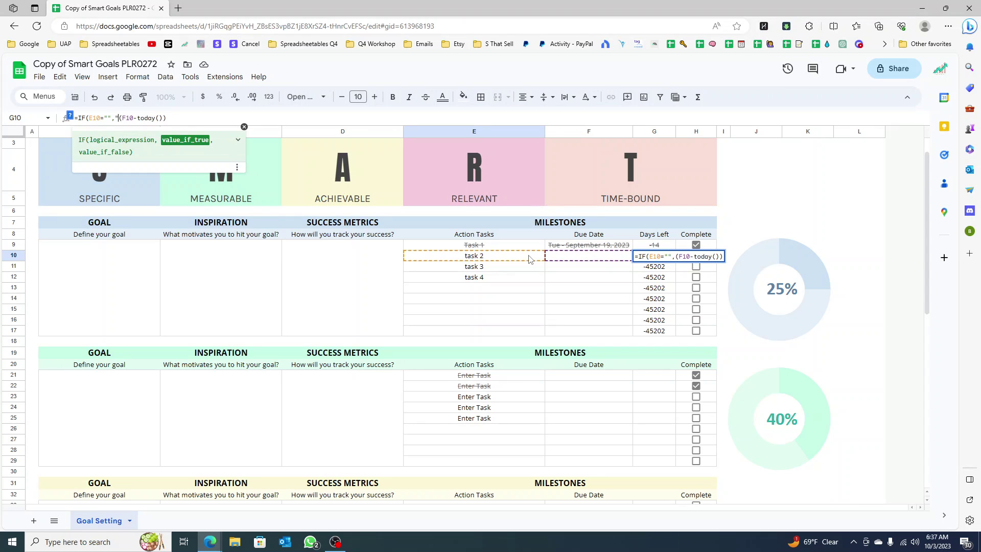
type(",")
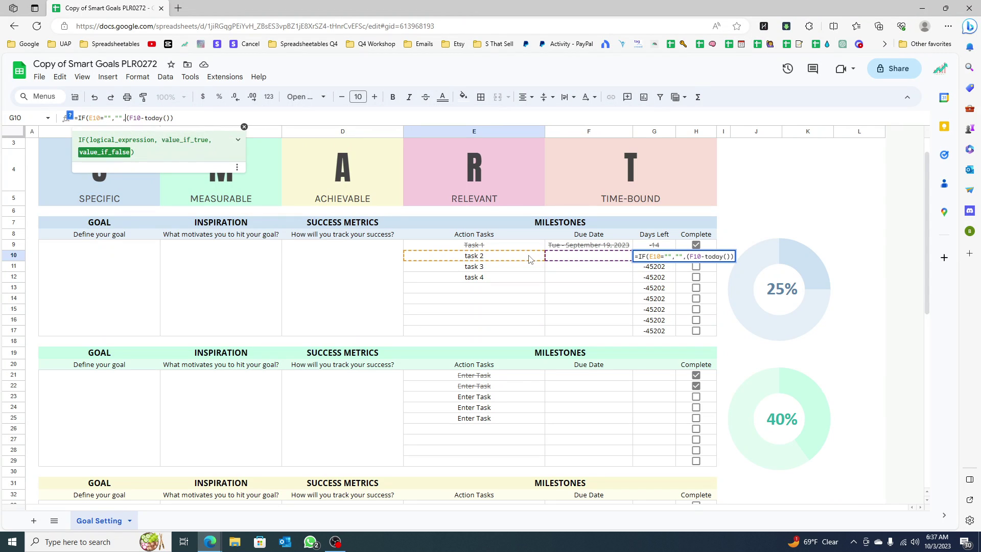
left_click(184, 116)
key("Return")
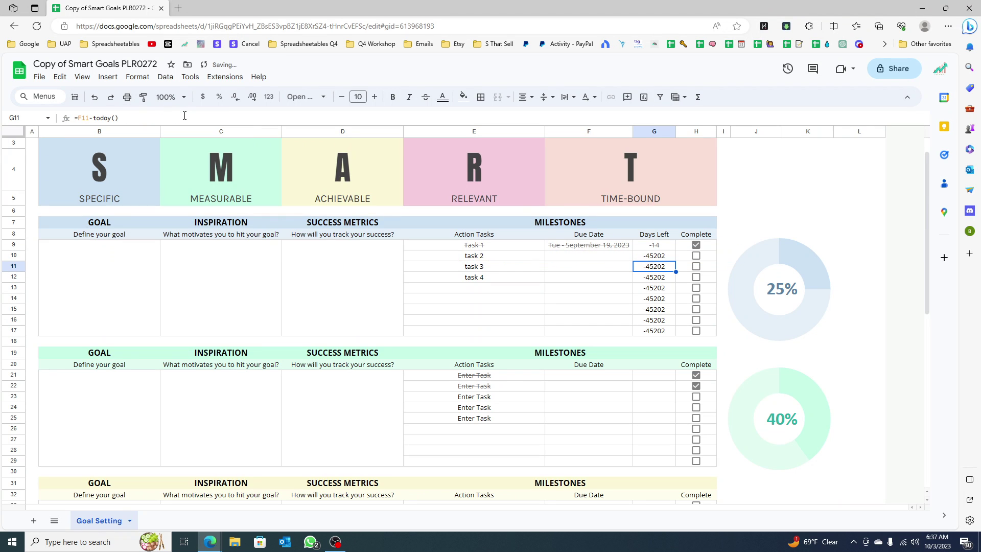
Fill the IF formula up into G9 and change its condition from E9 to F9.
left_click(660, 258)
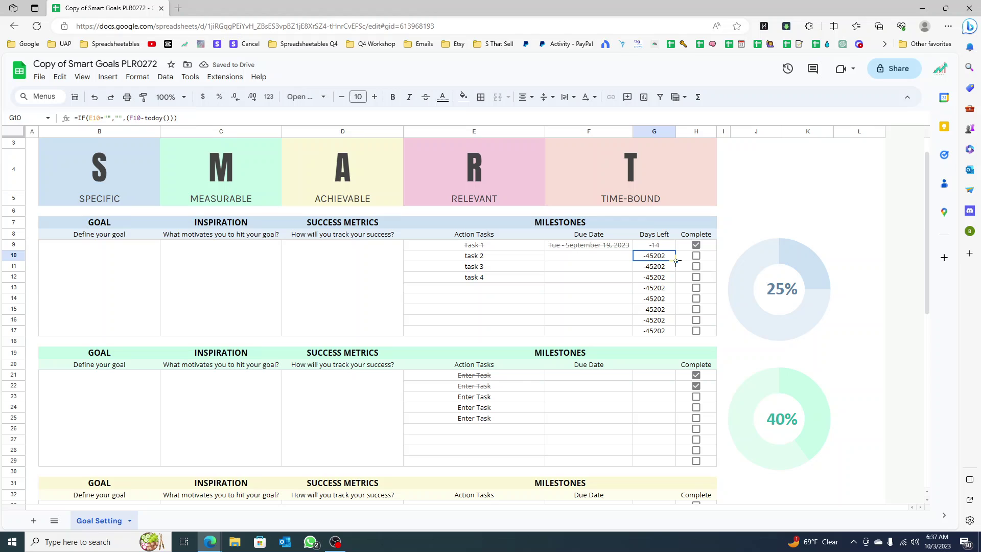
left_click_drag(676, 261, 678, 248)
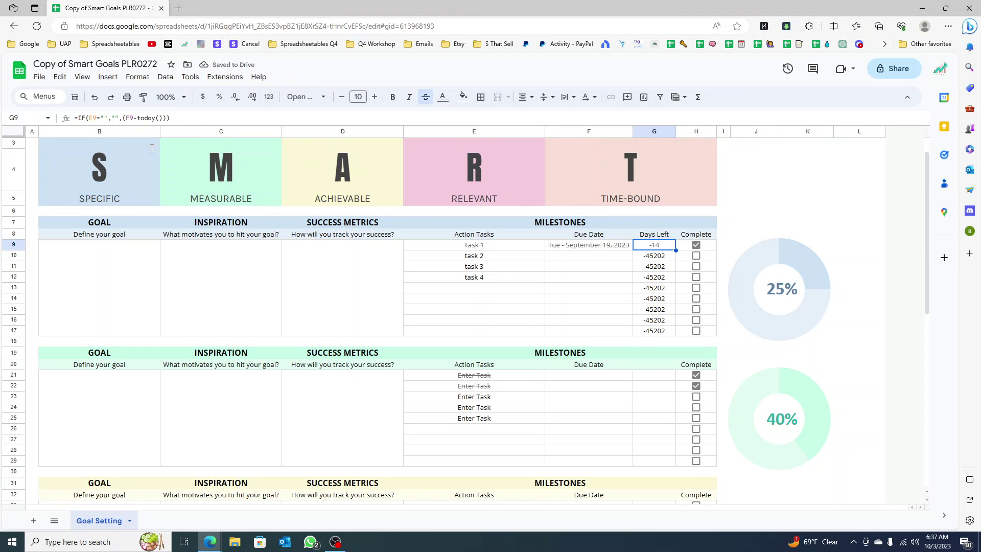
double_click(650, 248)
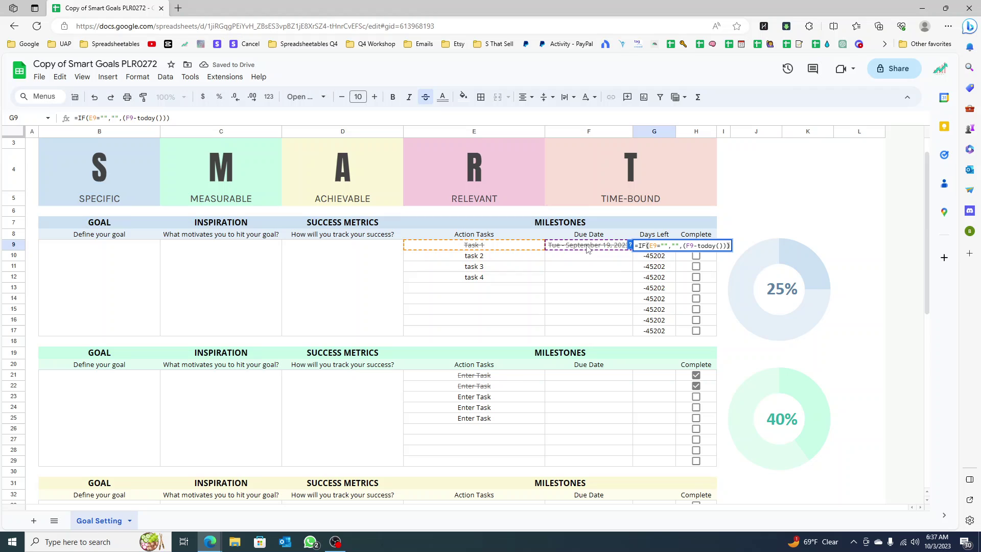
left_click(90, 118)
type("F")
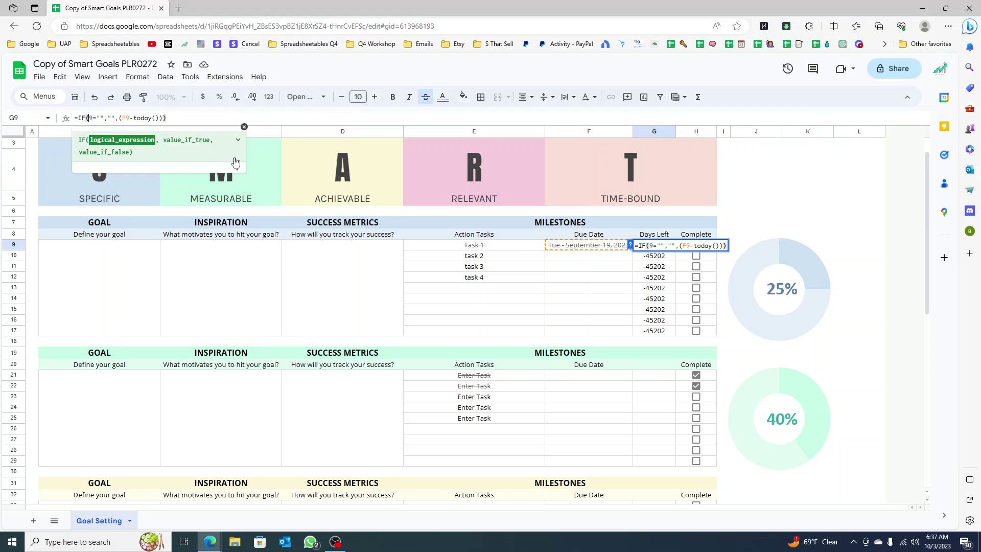
key("Return")
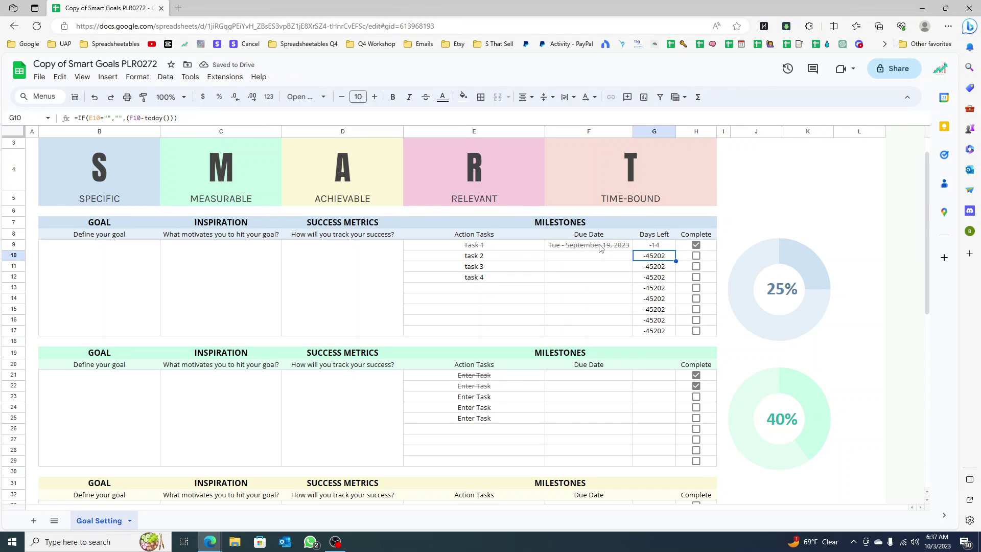
Fill G9's =IF(F9="","",(F9-today())) formula down to G17 and spot-check the filled cells.
left_click_drag(593, 332, 621, 249)
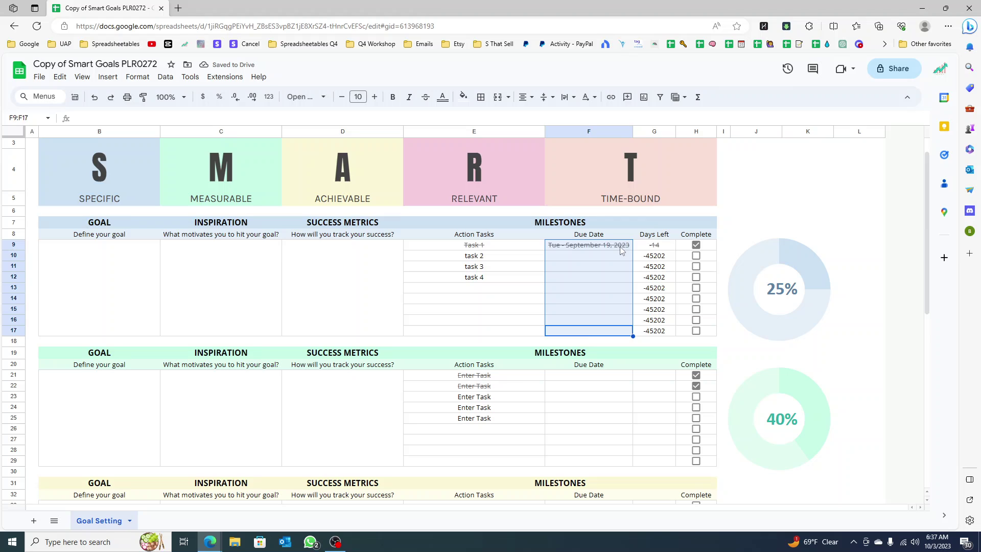
left_click(664, 250)
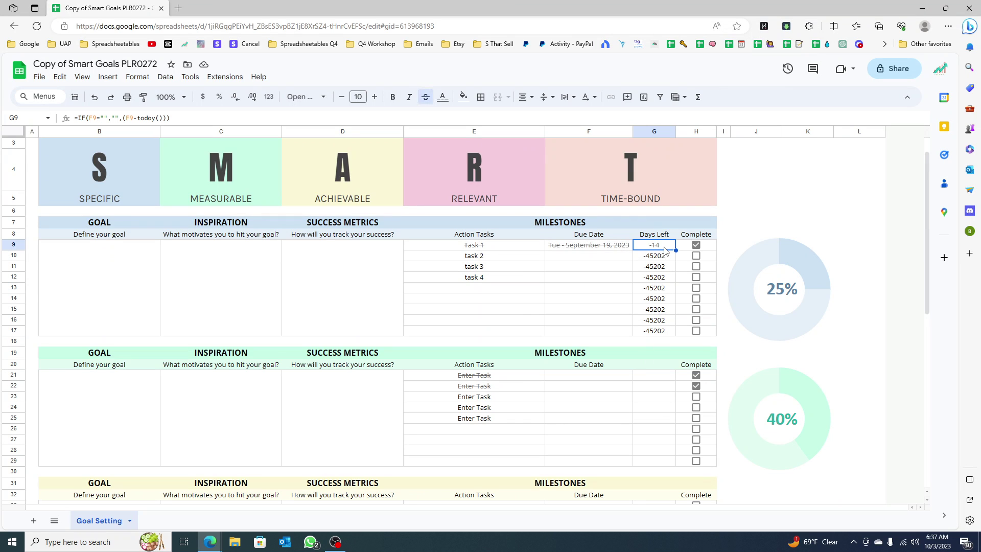
left_click_drag(676, 250, 671, 329)
left_click(662, 257)
left_click(655, 277)
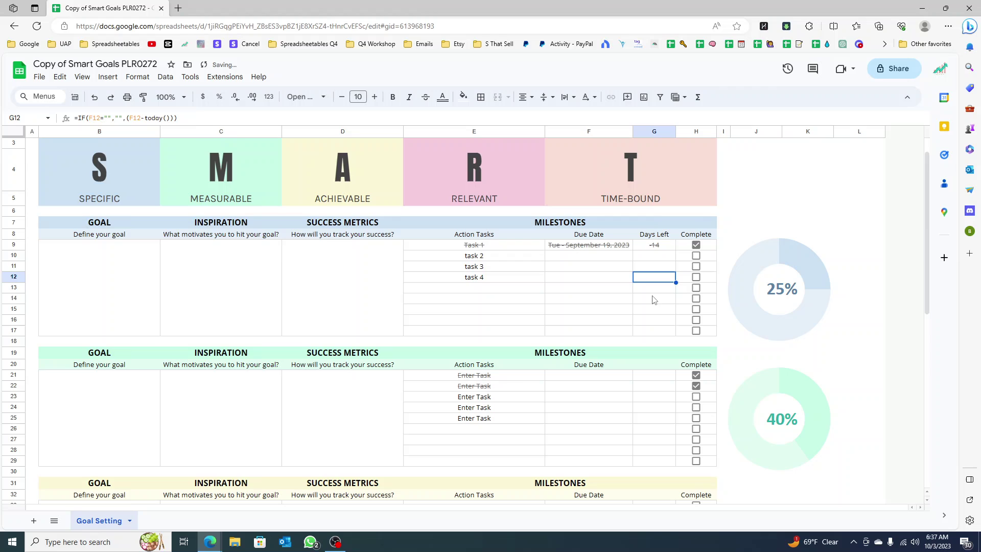
left_click(652, 299)
left_click(660, 270)
left_click(660, 259)
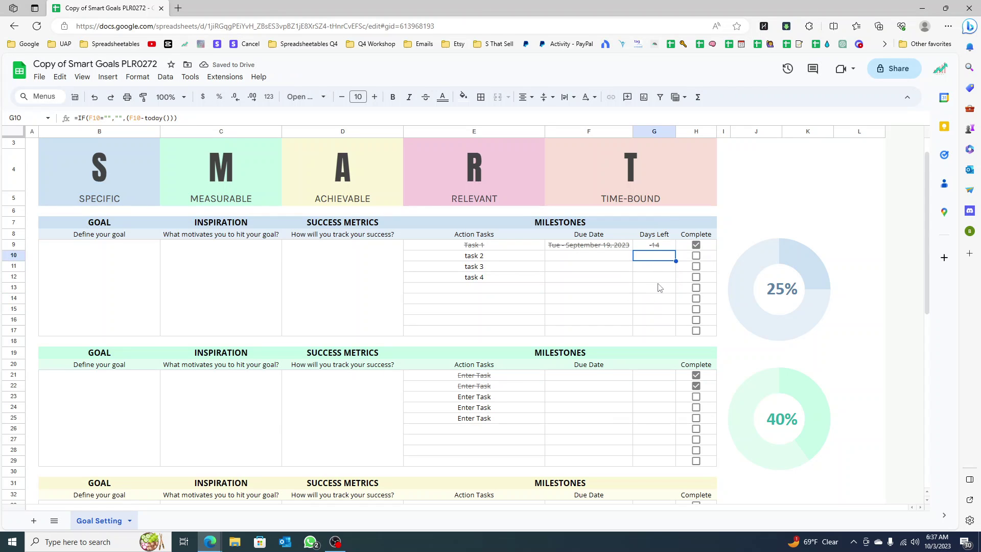
left_click(657, 288)
left_click(651, 322)
left_click(662, 244)
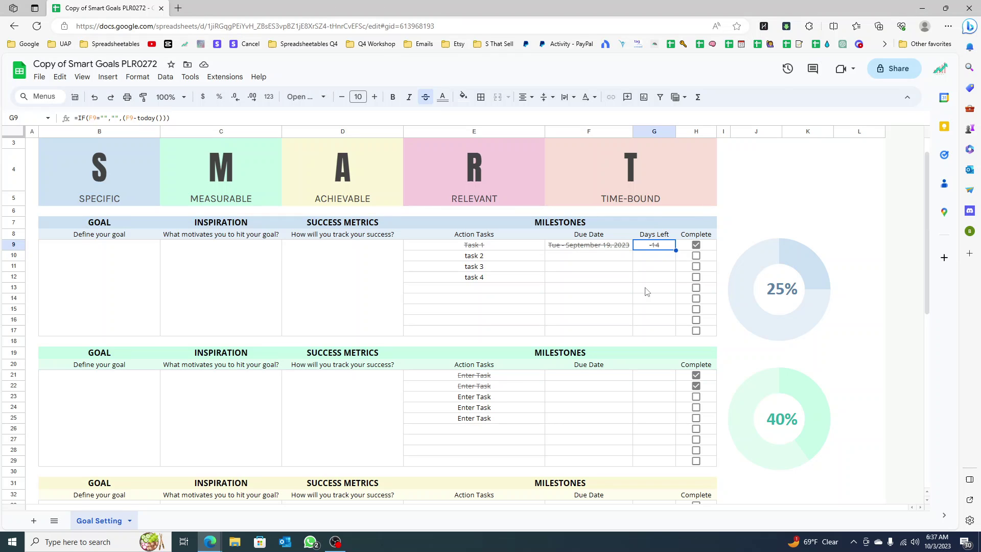
Toggle Task 1's Complete checkbox to test, leaving it unchecked.
left_click(696, 246)
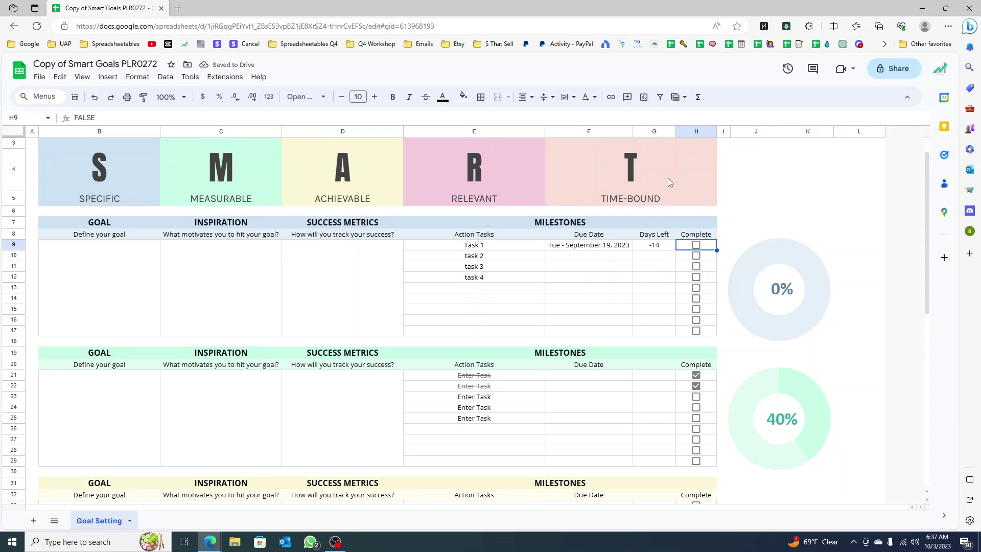
left_click(695, 242)
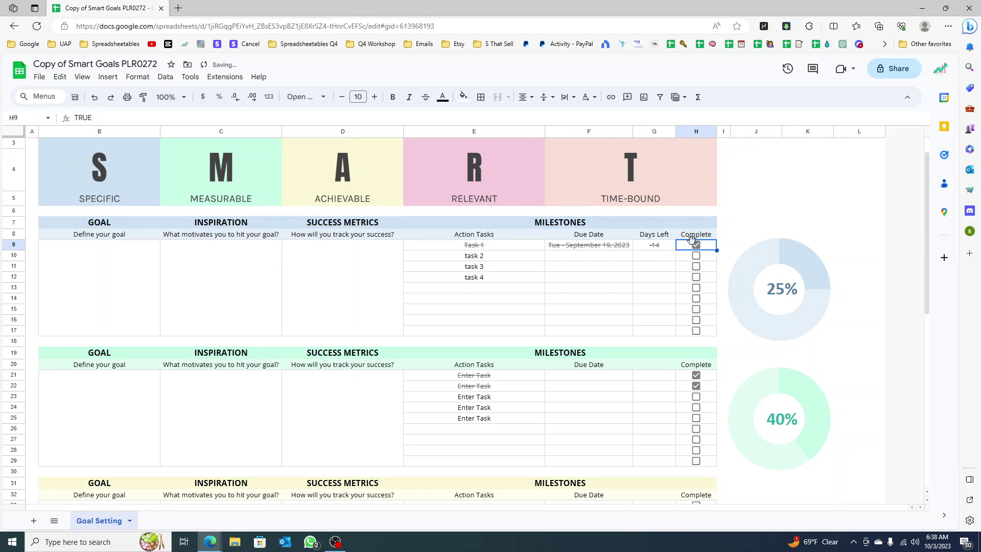
left_click(695, 242)
left_click(659, 249)
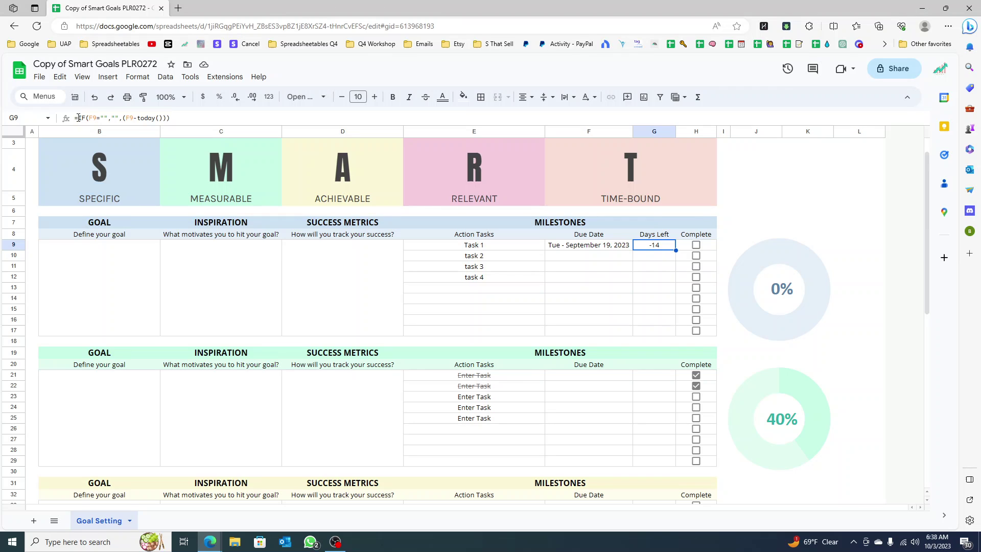
Nest IF(H9=TRUE,"Done",...) around G9's days calculation so ticked tasks show Done.
left_click_drag(78, 117, 123, 117)
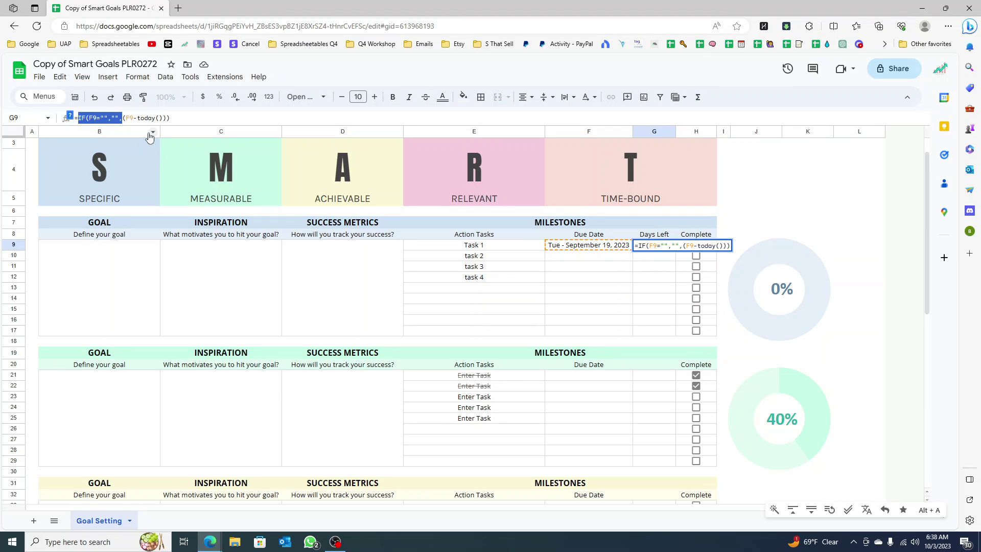
left_click(126, 119)
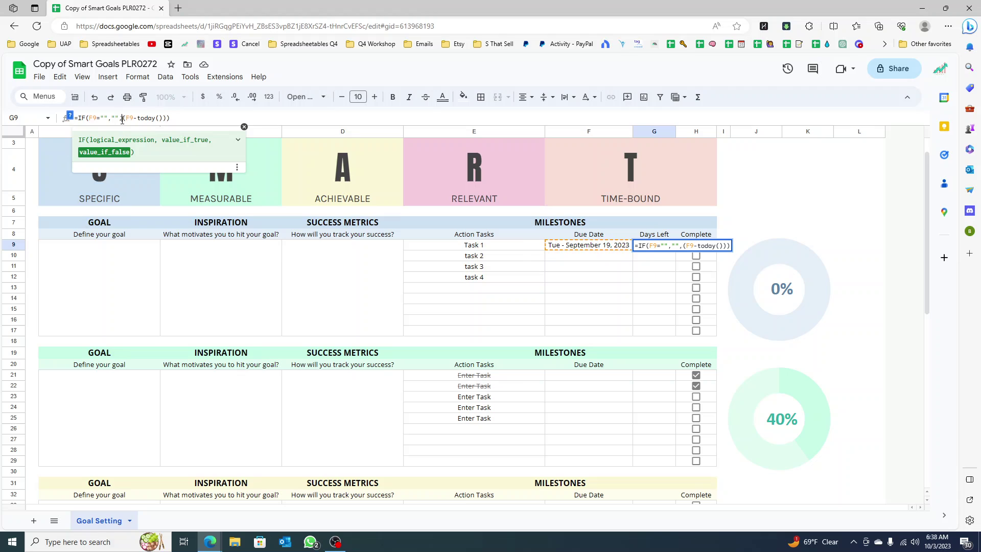
mouse_move(126, 118)
left_mouse_down()
mouse_move(164, 119)
mouse_move(130, 118)
left_mouse_up()
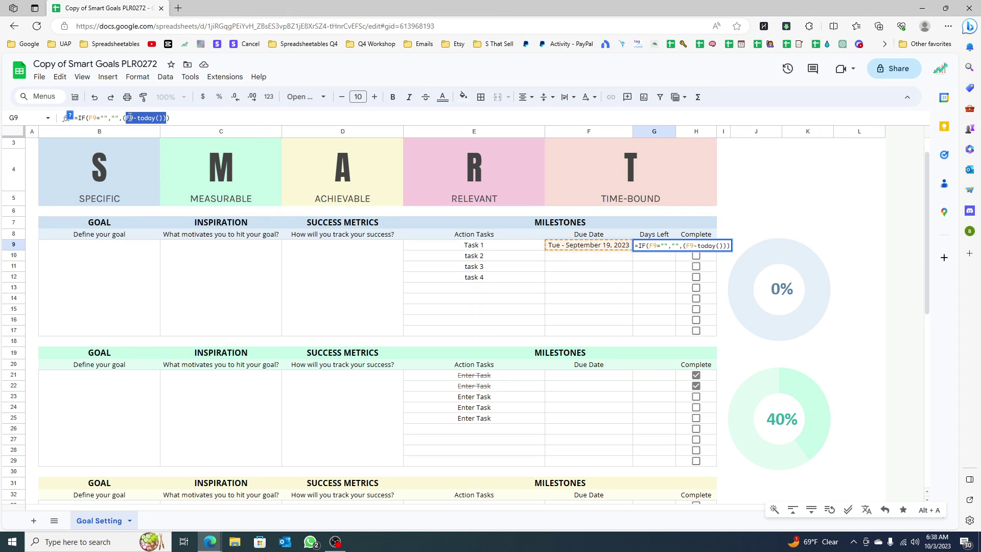
left_click(122, 117)
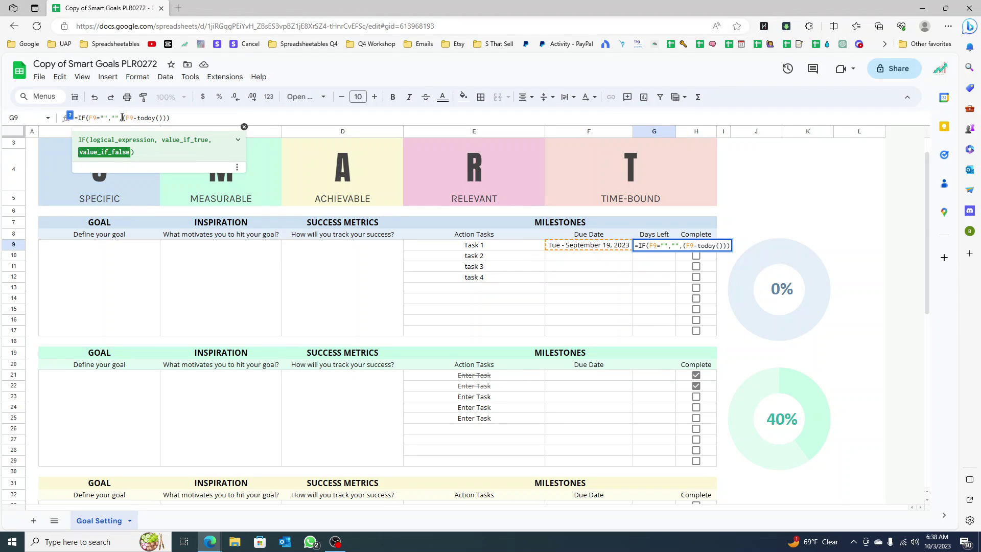
type("IF(")
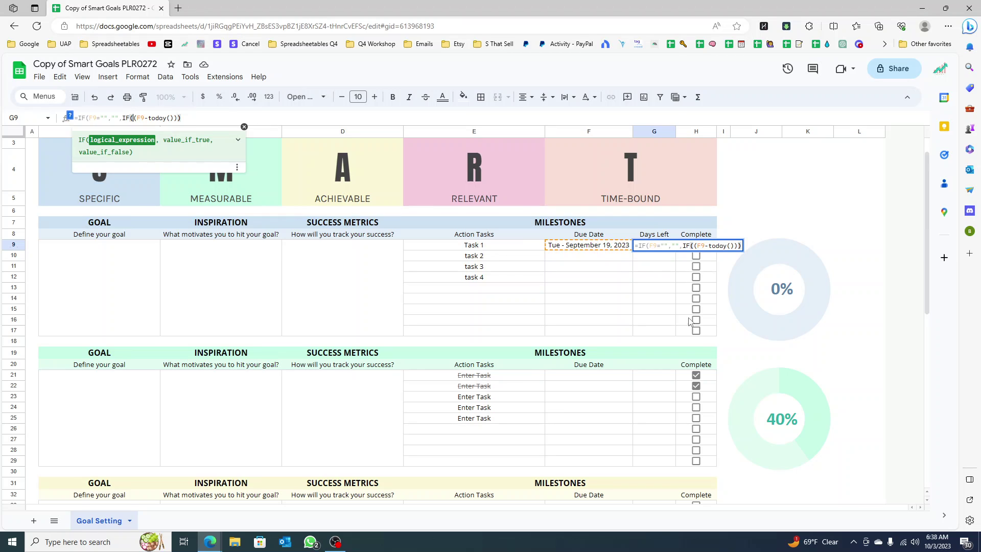
left_click(712, 261)
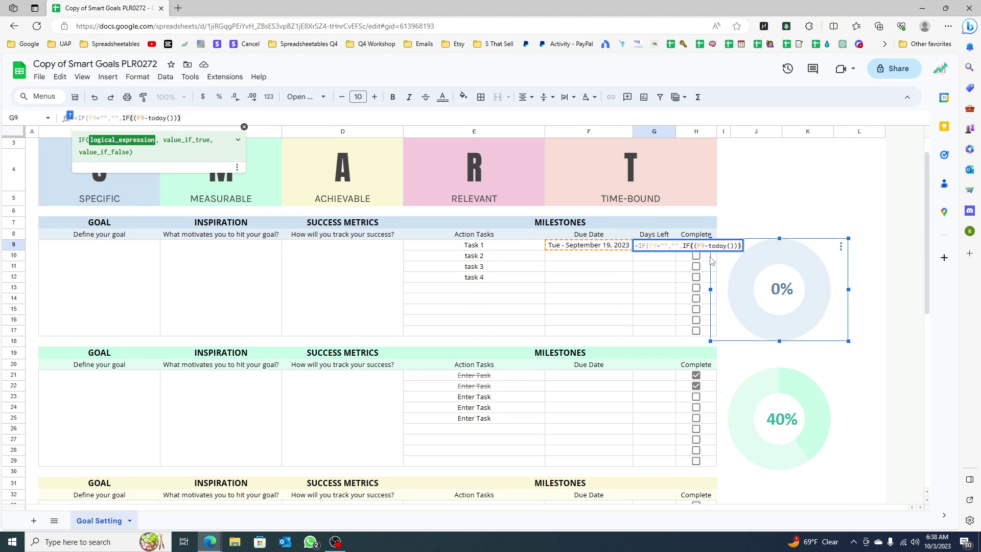
left_click(707, 259)
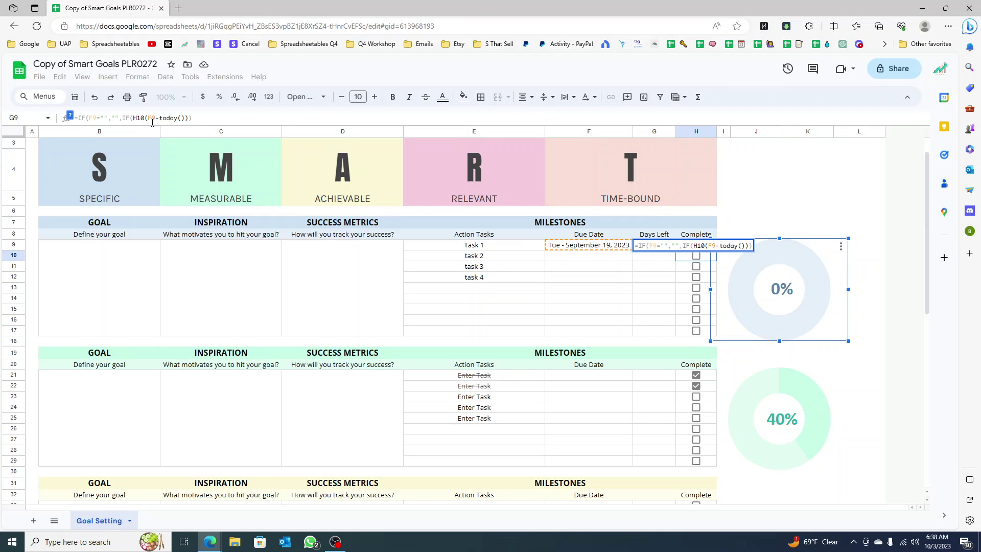
key("BackSpace")
key("BackSpace")
type("9")
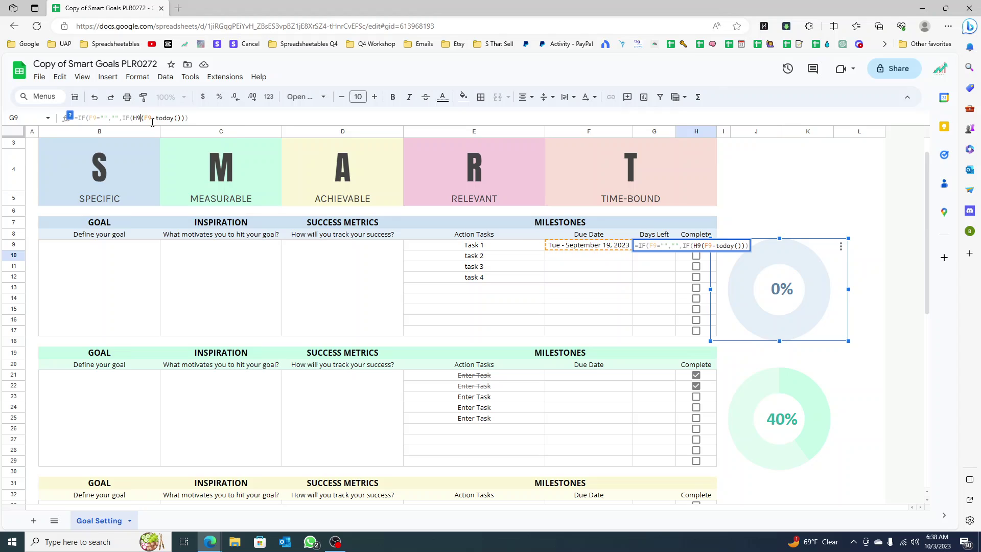
type("=TRUE")
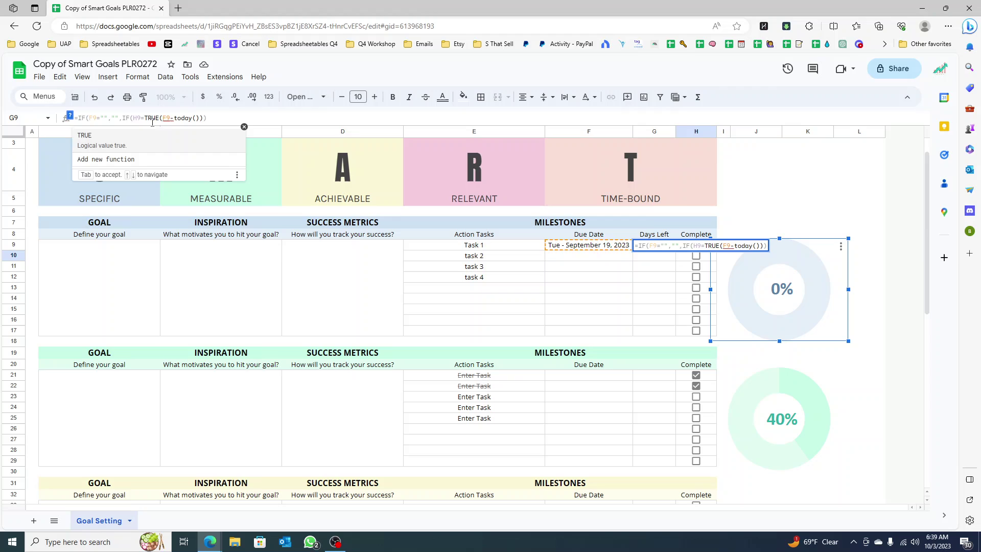
type(",\"")
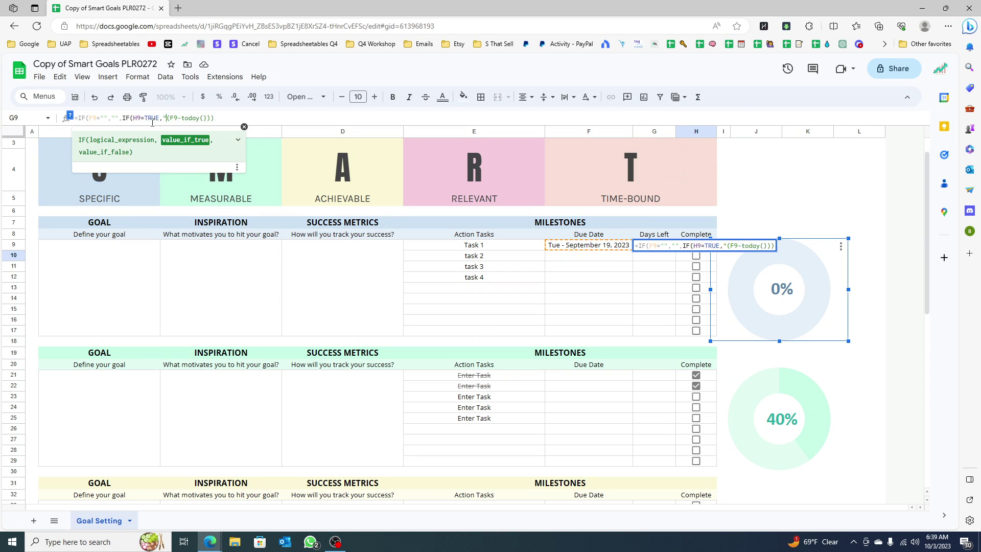
type("Done")
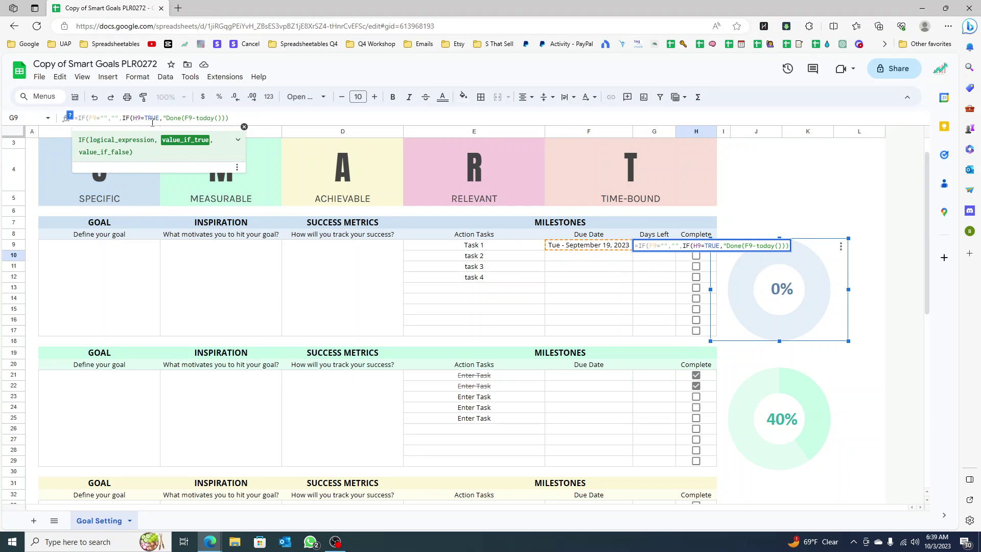
type("\",")
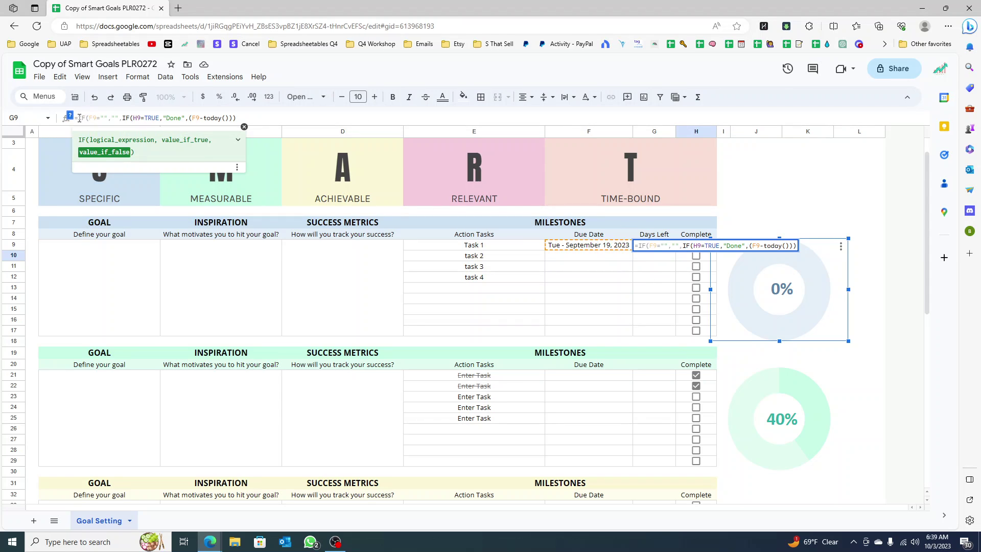
Review the formula's blank-date, completed-task and days-remaining parts.
left_click_drag(79, 118, 121, 118)
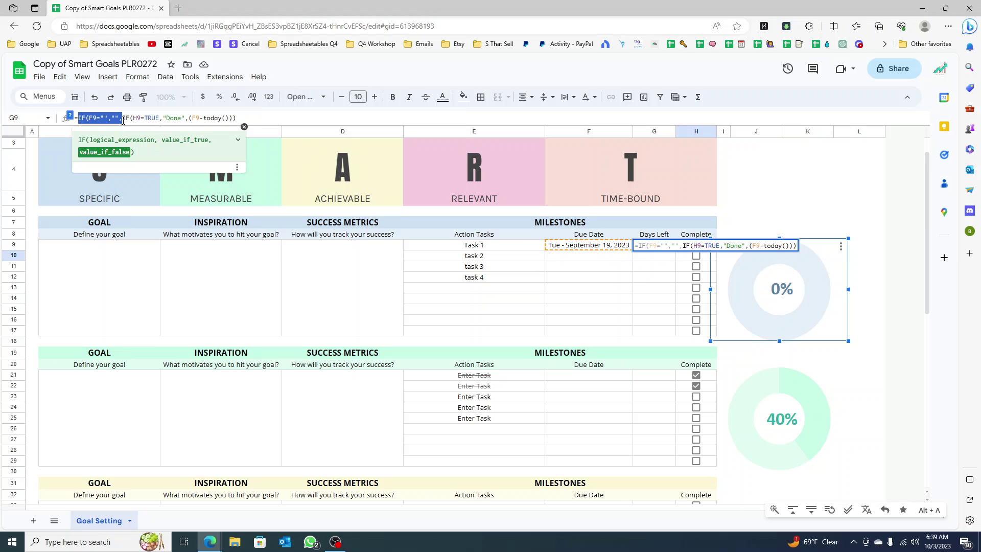
left_click_drag(122, 119, 185, 118)
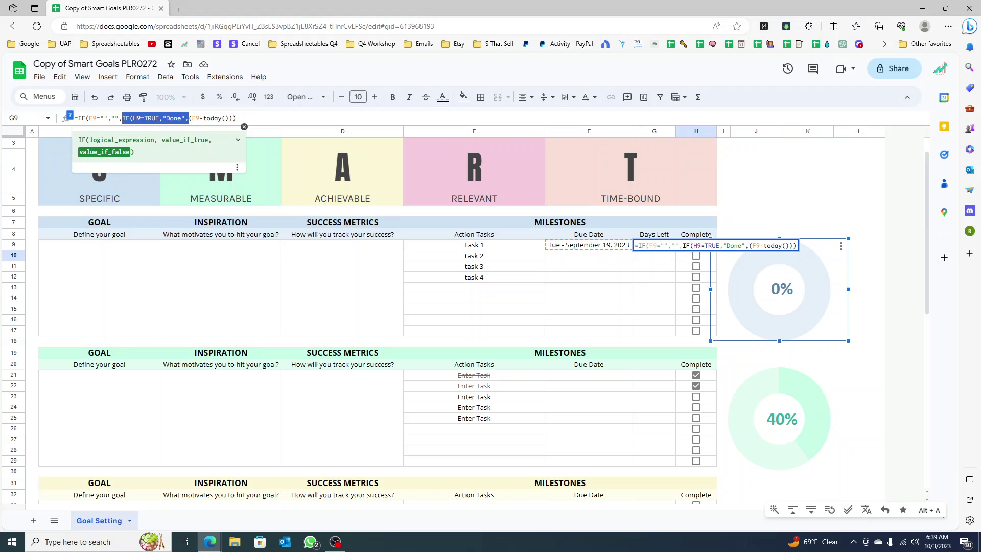
left_click_drag(236, 118, 194, 117)
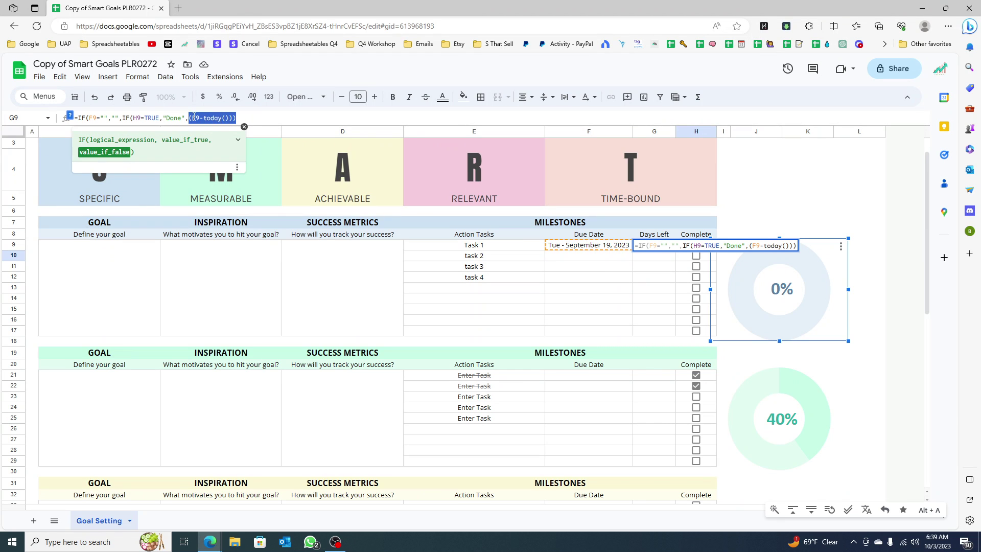
Tick Task 1 complete and change G9's formula to return "0" instead of "Done".
key("Return")
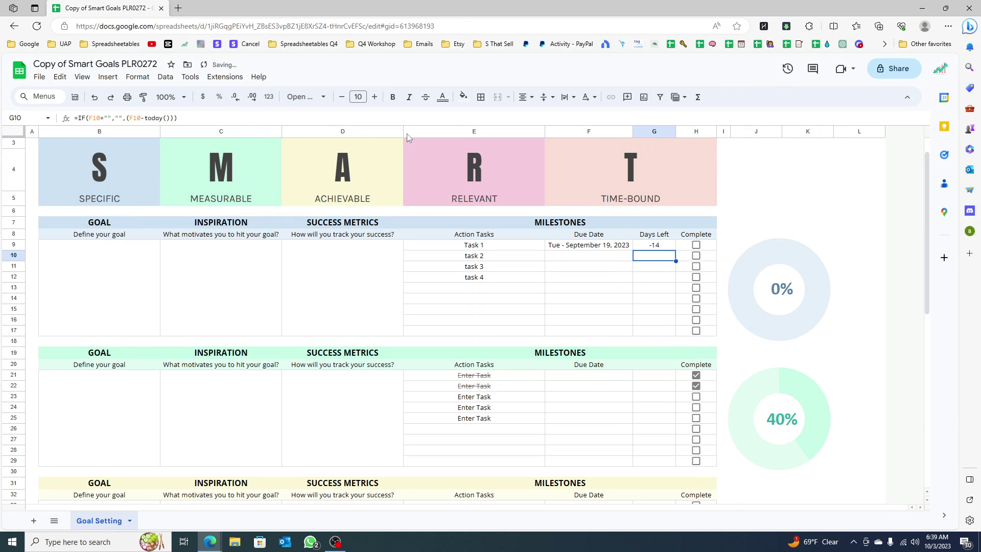
left_click(696, 246)
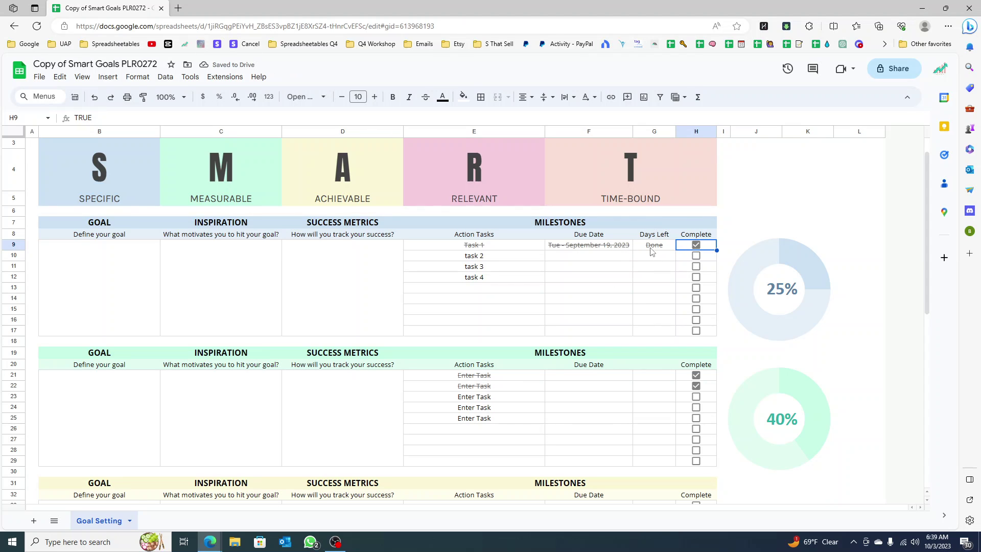
left_click(653, 247)
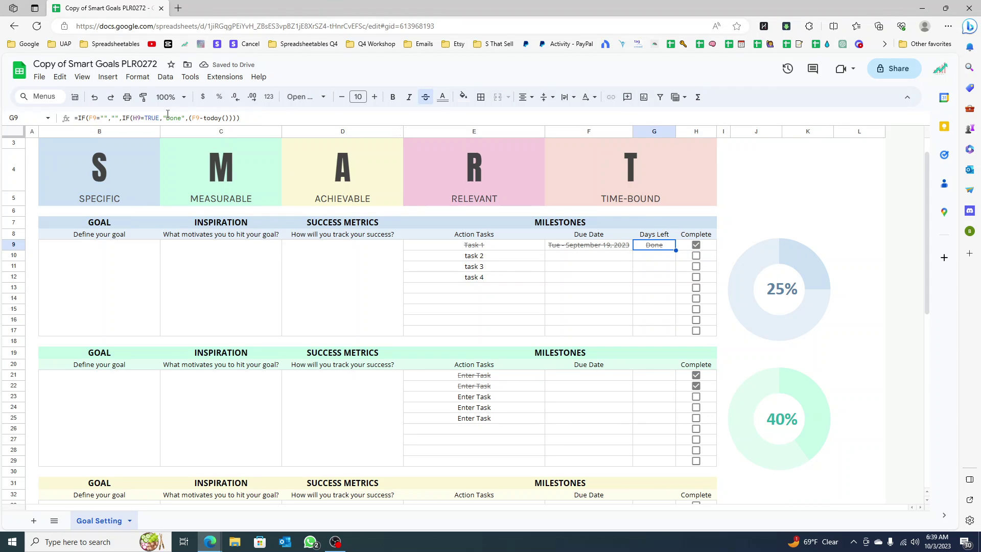
left_click_drag(168, 113, 181, 114)
type("0")
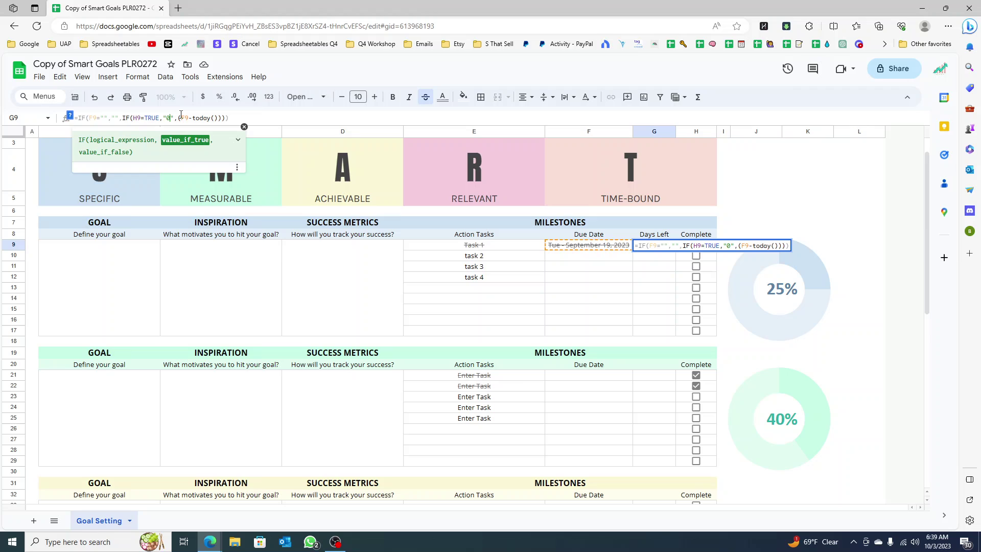
key("Return")
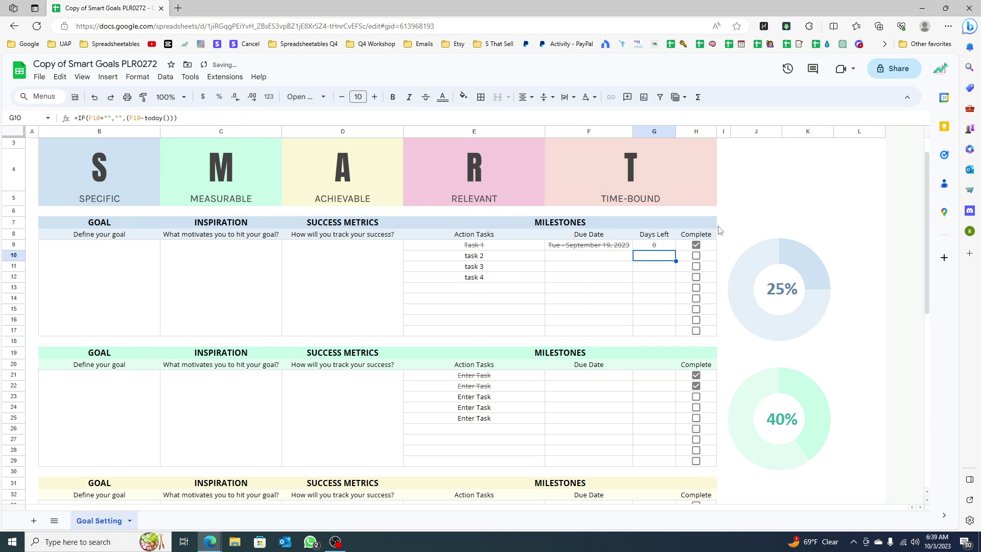
Fill G9's updated Days Left formula down to G17.
left_click(670, 248)
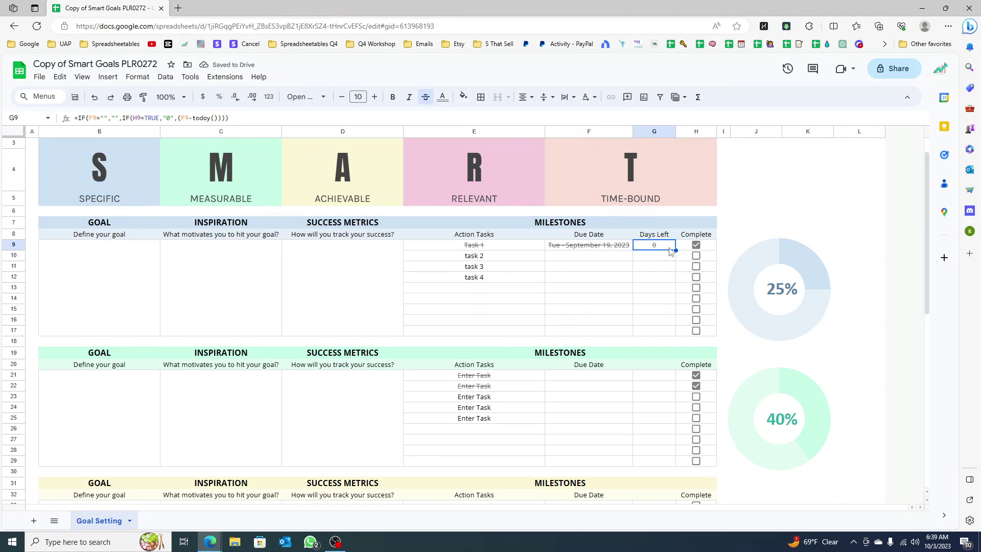
left_click_drag(675, 249, 674, 331)
left_click(657, 275)
left_click(655, 248)
key("Down")
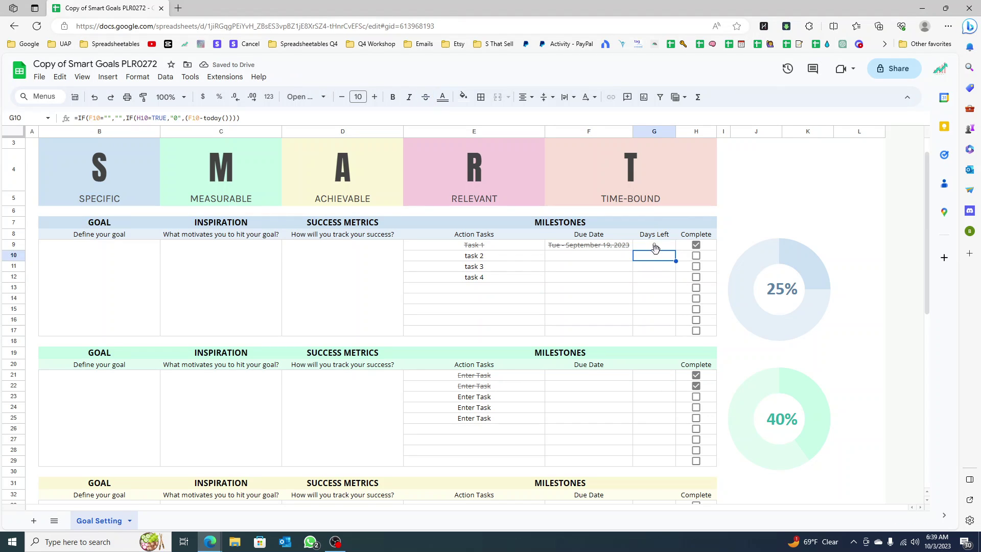
Set task 2's due date to October 25 using the date picker.
double_click(613, 257)
left_click(569, 313)
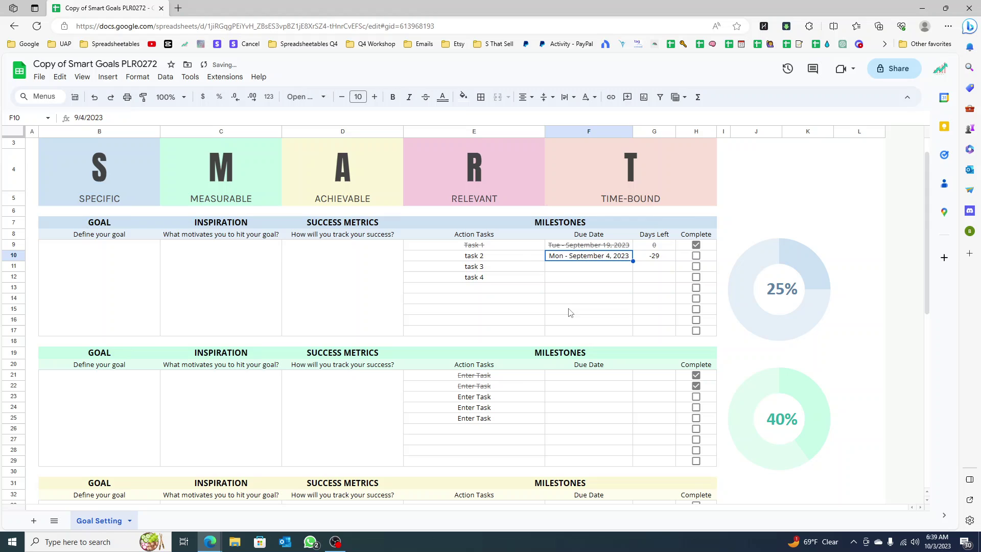
double_click(606, 260)
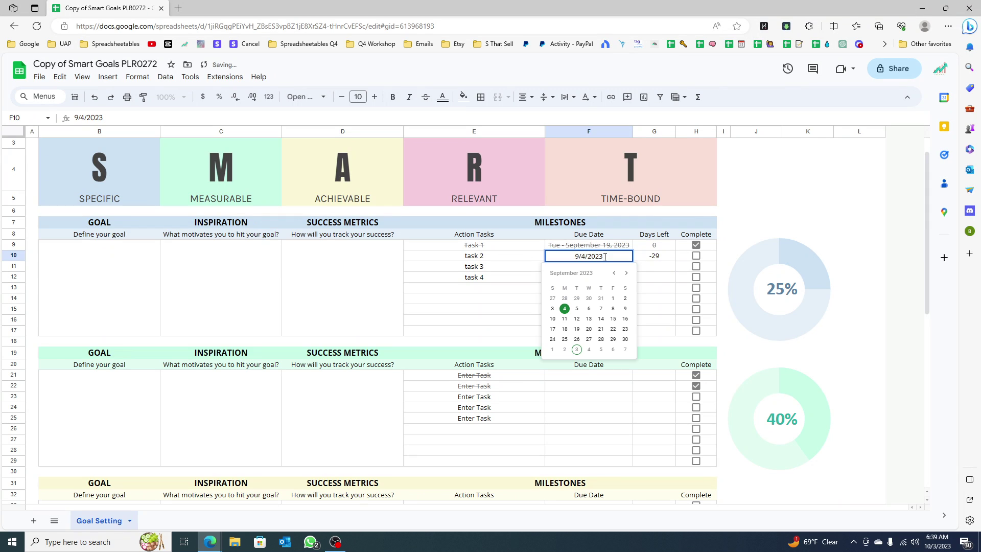
left_click(626, 273)
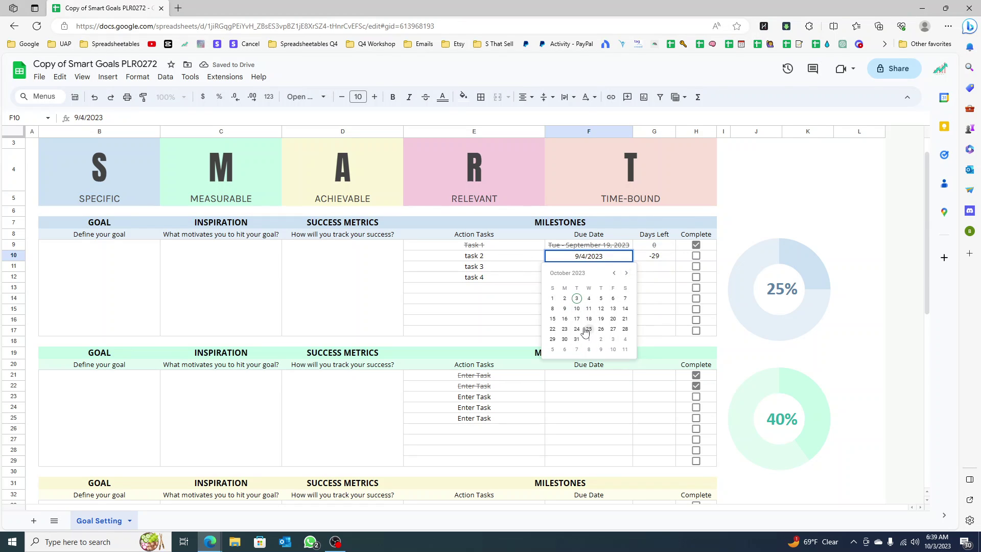
left_click(586, 329)
Mark task 2 complete so its Days Left shows 0.
left_click(657, 259)
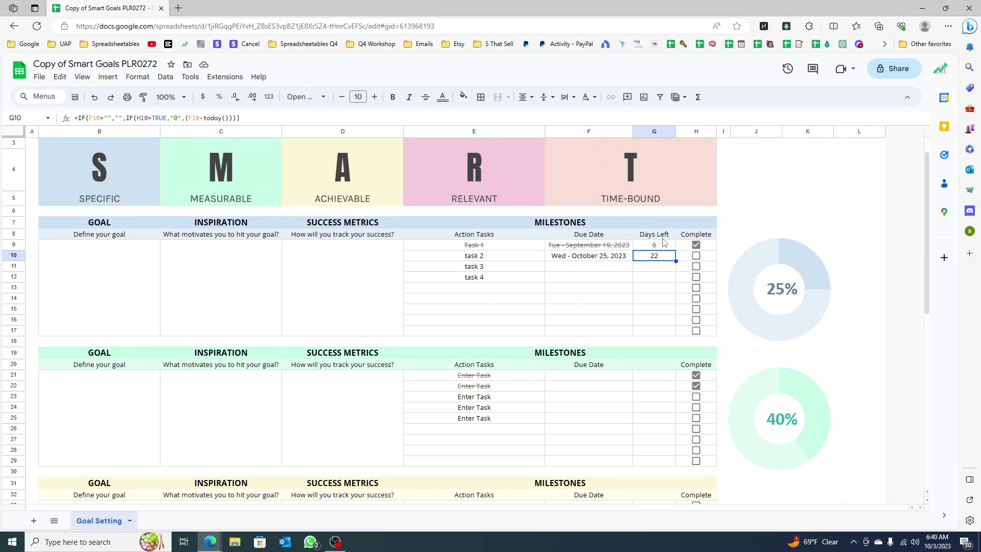
left_click(696, 256)
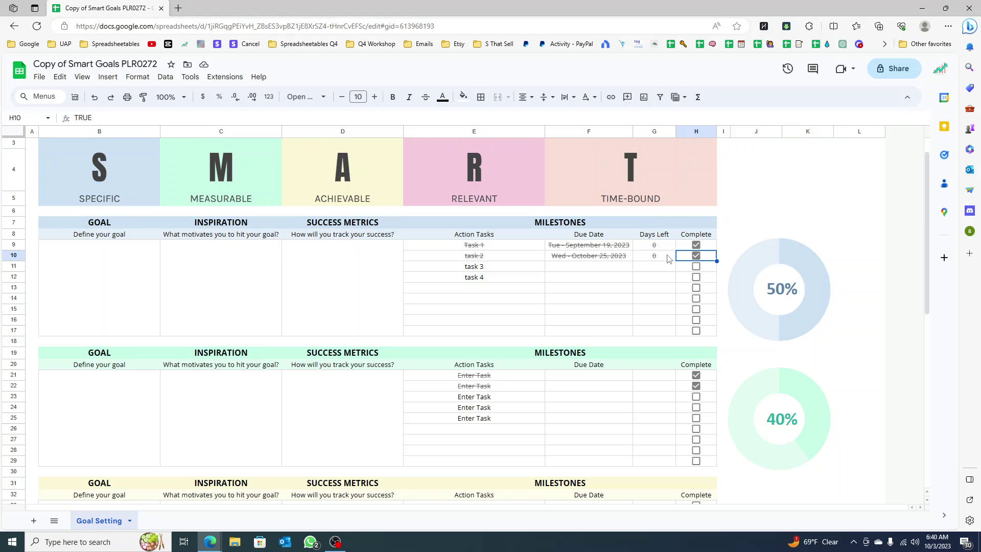
left_click(658, 365)
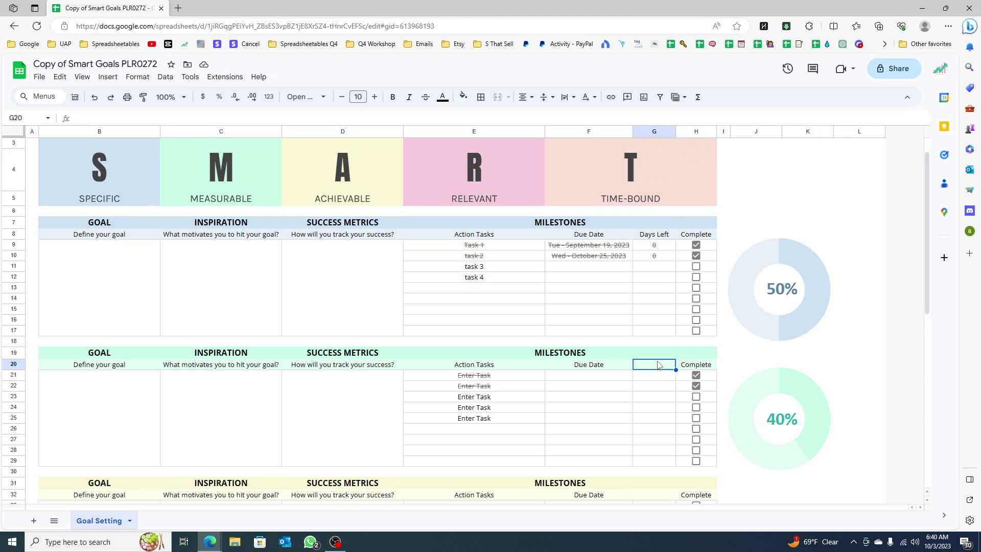
Enter the Days Left heading in G20 and G32.
type("Days Left")
key("Return")
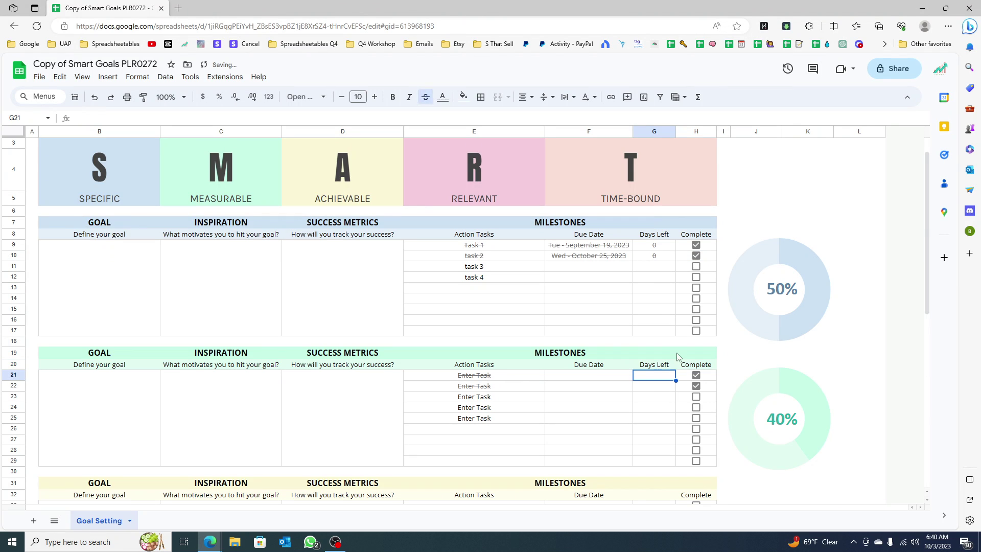
scroll(677, 356, "down", 3)
left_click(651, 317)
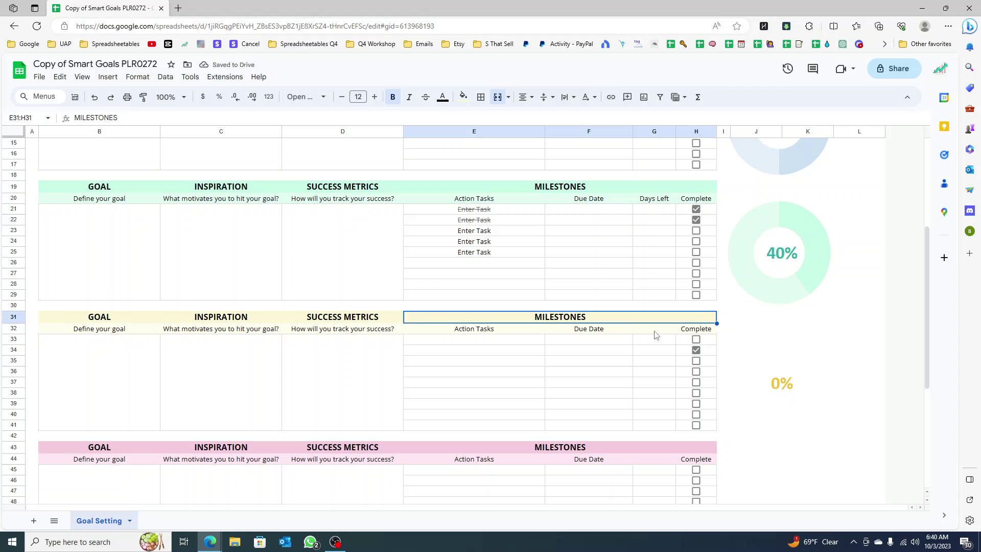
left_click(655, 329)
type("Days Left")
key("Return")
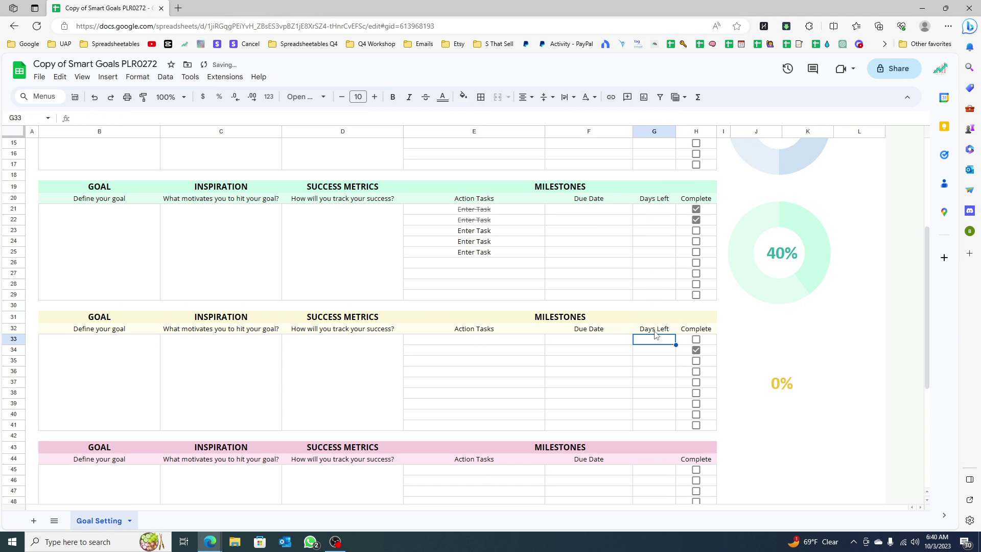
Enter the Days Left heading in G44 and G56, undoing an accidental MILESTONES overwrite.
scroll(639, 357, "down", 3)
left_click(653, 339)
type("Days Left")
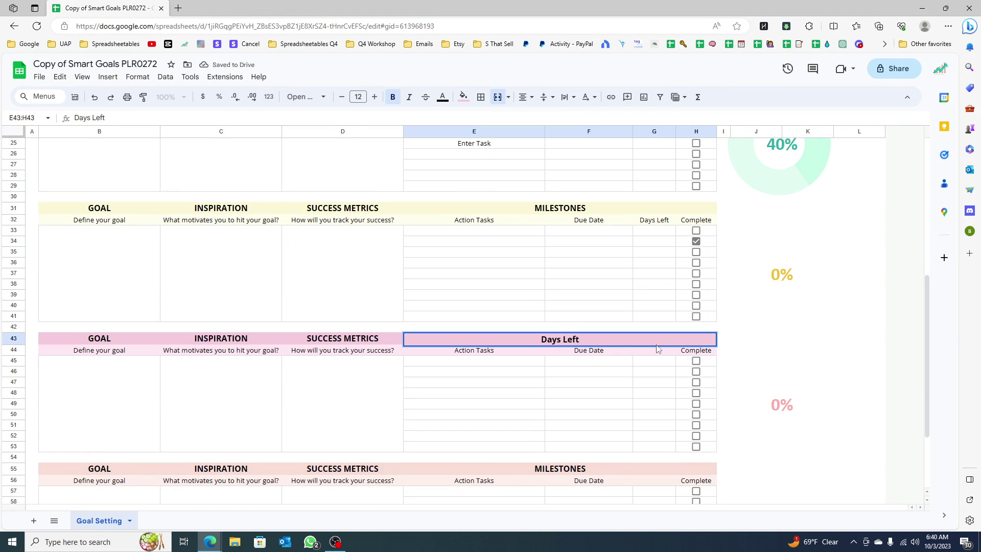
key("Escape")
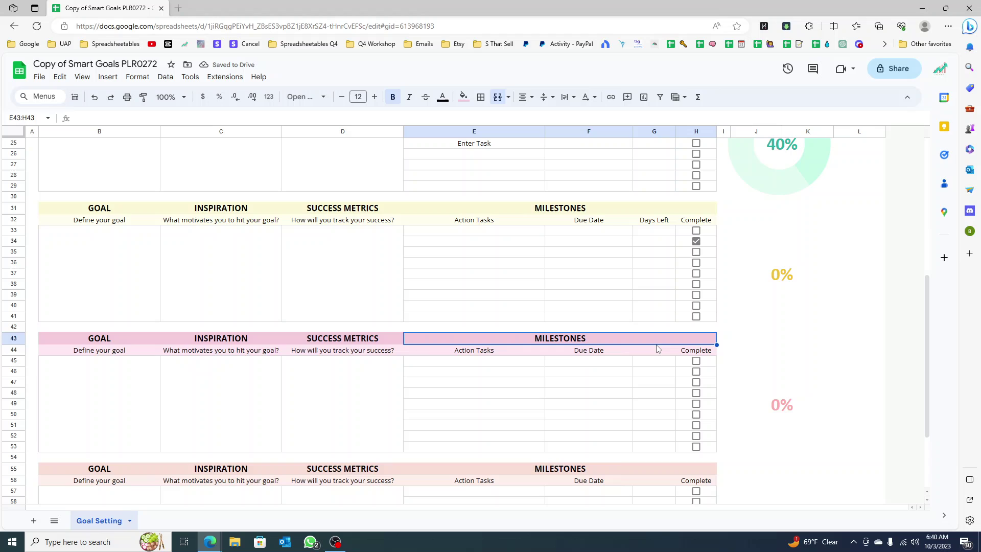
left_click(660, 354)
type("Days Left")
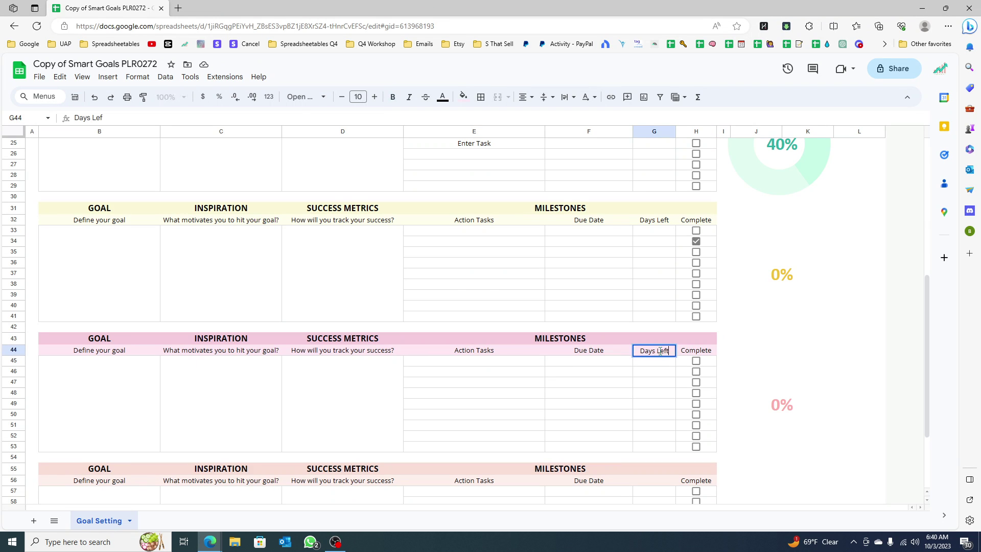
key("Return")
scroll(660, 354, "down", 2)
left_click(662, 361)
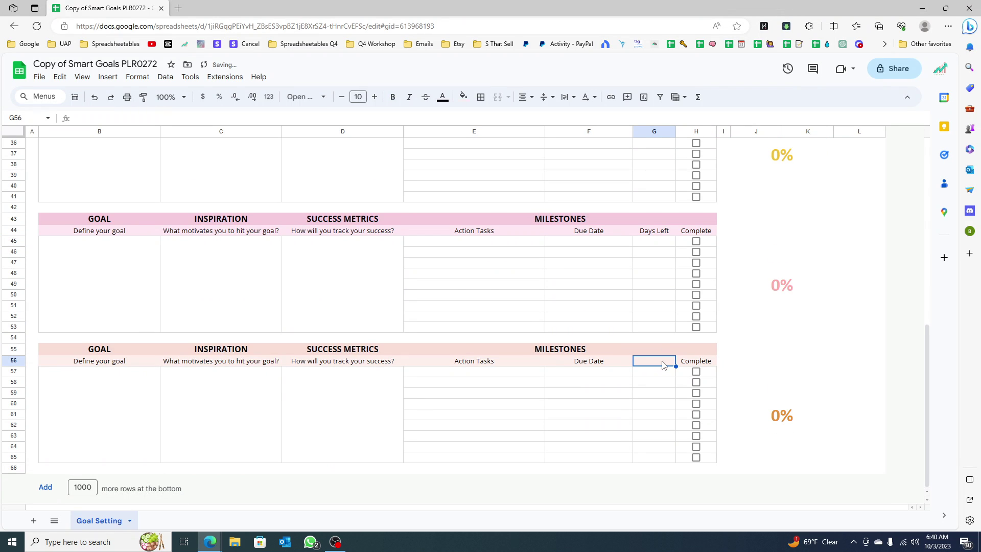
type("Days Left")
left_click(660, 386)
scroll(659, 388, "up", 7)
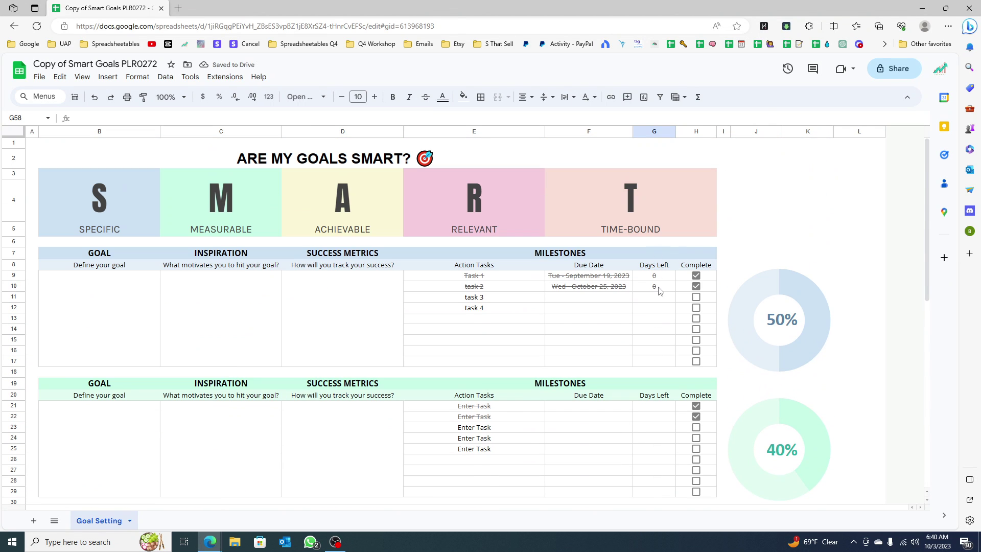
Copy G9:G17's Days Left formulas into G21:G29 and confirm G21 references F21 and H21.
left_click(658, 278)
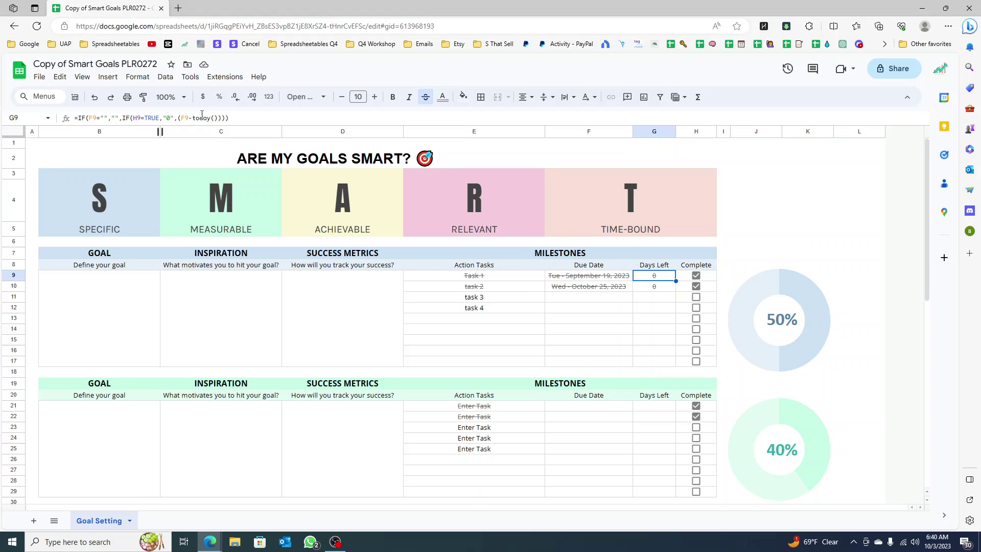
left_click(92, 118)
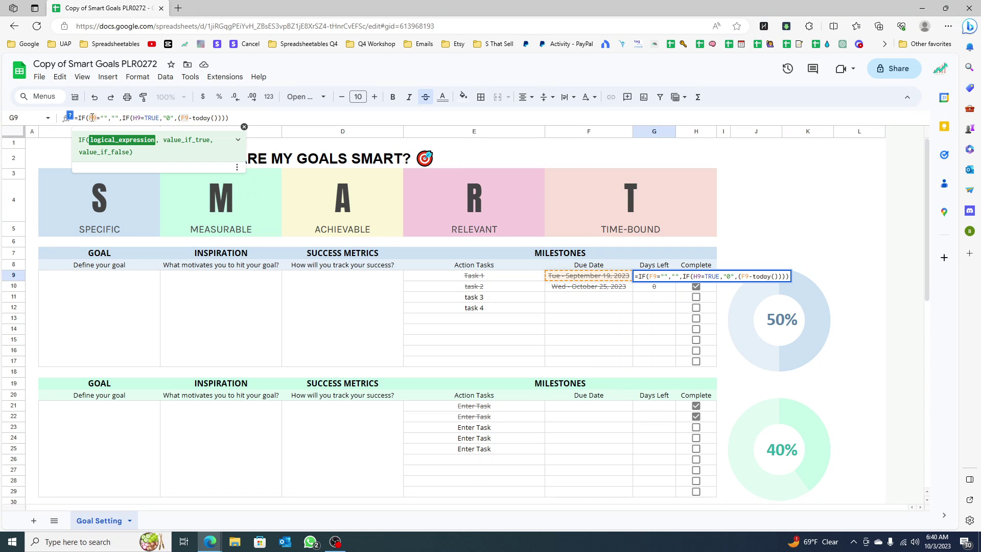
left_click(355, 174)
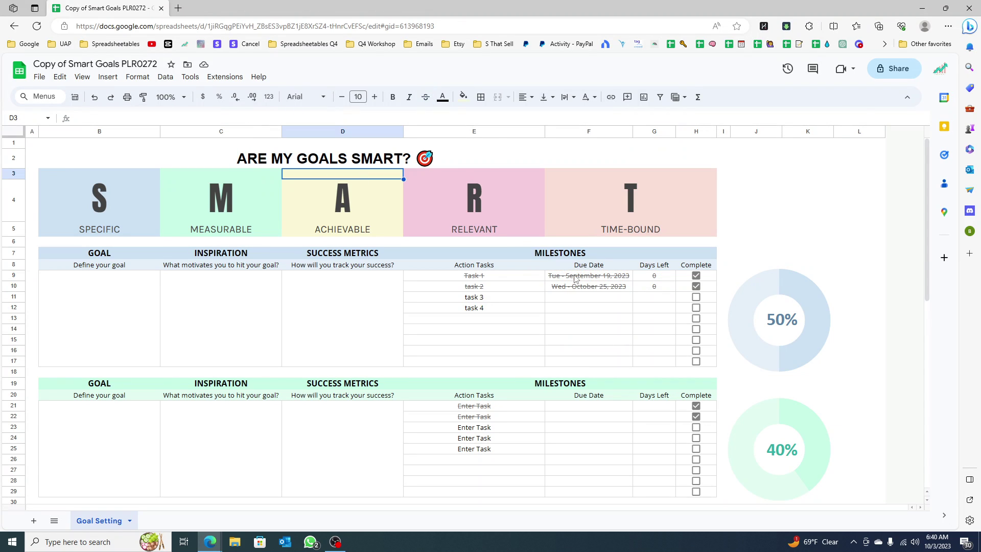
left_click(654, 278)
left_click_drag(655, 281, 656, 361)
scroll(656, 361, "down", 3)
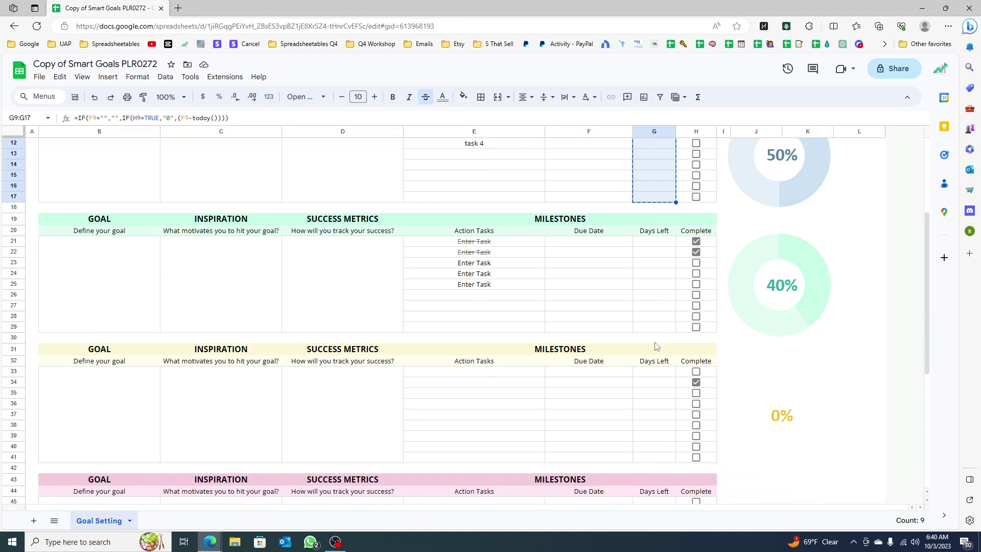
left_click(659, 246)
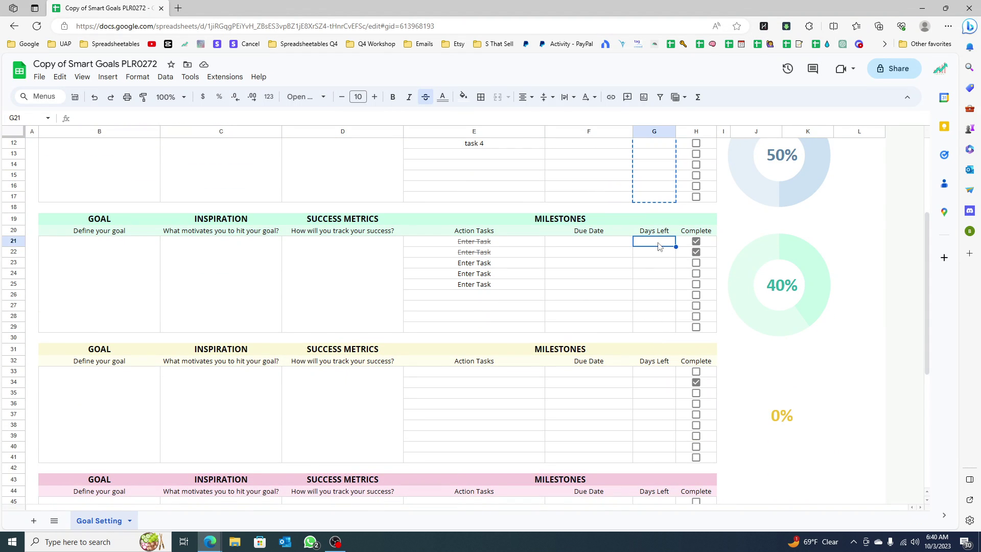
key("ctrl+v")
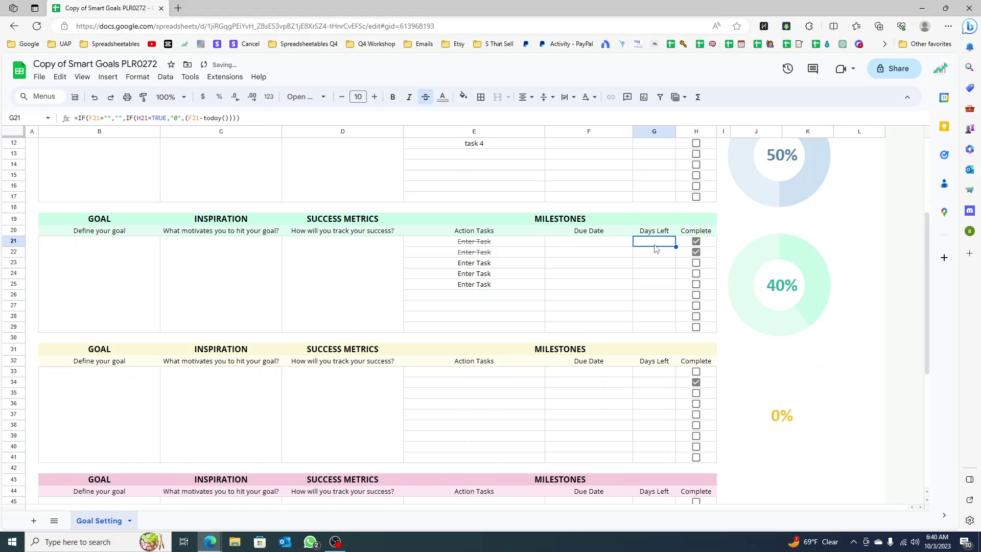
double_click(656, 249)
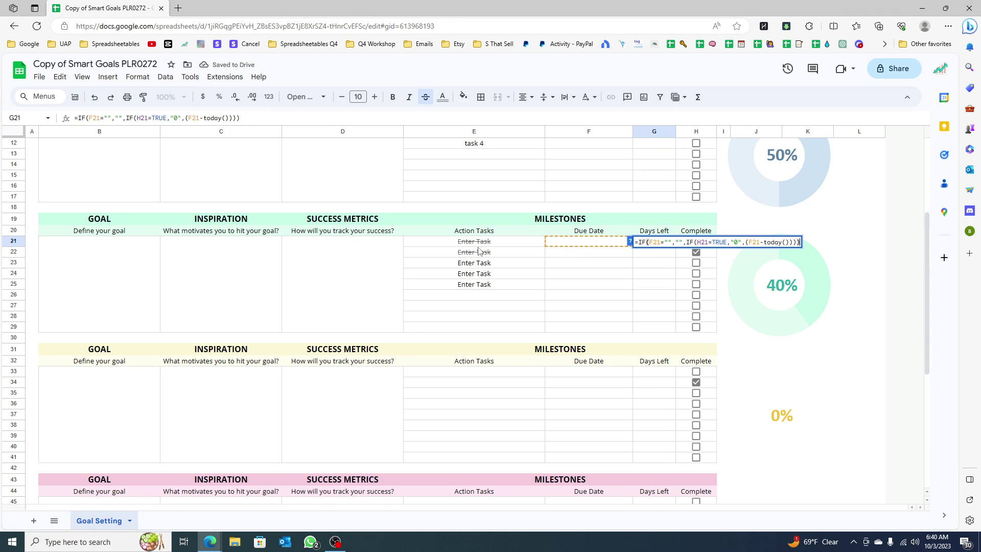
key("Return")
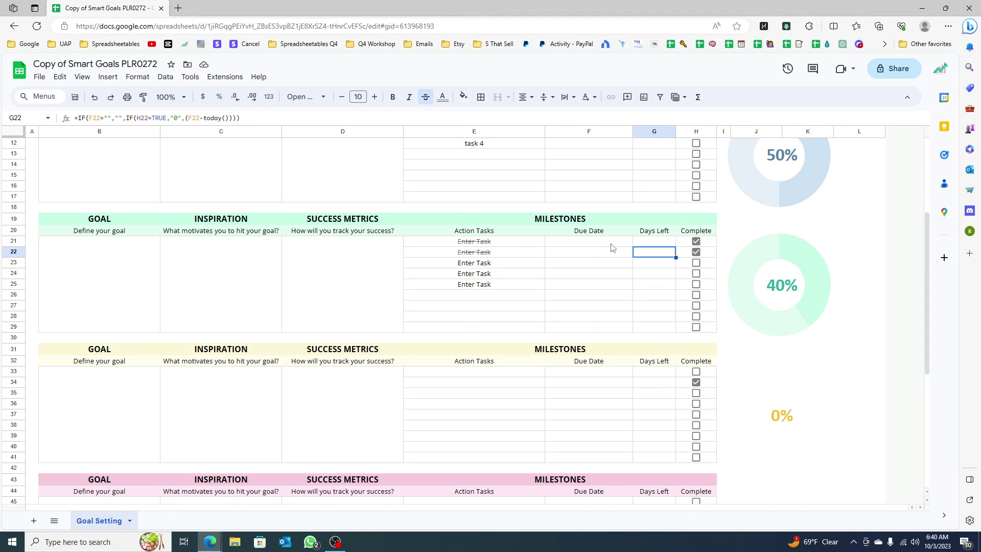
scroll(639, 261, "down", 3)
Paste the Days Left formulas into G33, G45 and G57.
left_click(649, 265)
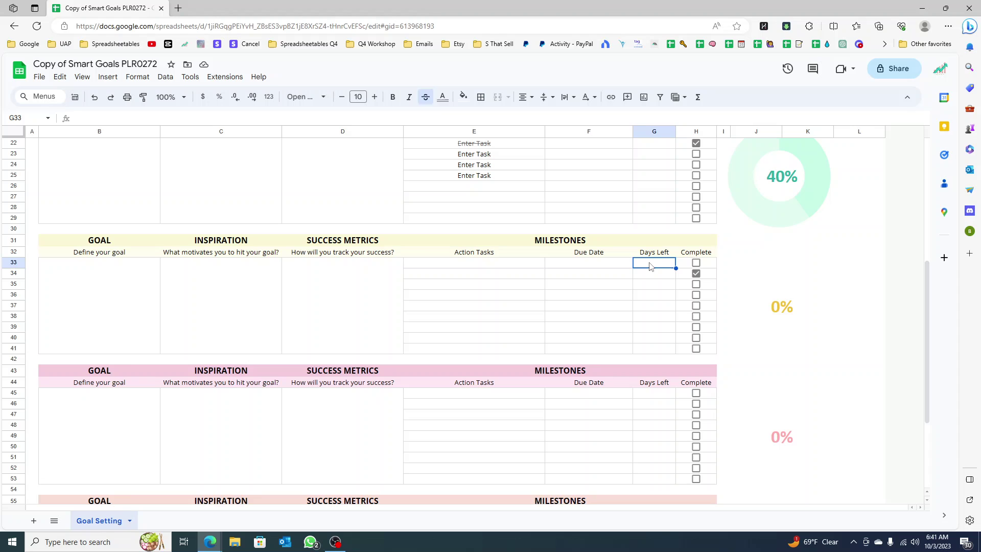
key("ctrl+v")
scroll(654, 296, "down", 2)
left_click(656, 321)
key("ctrl+v")
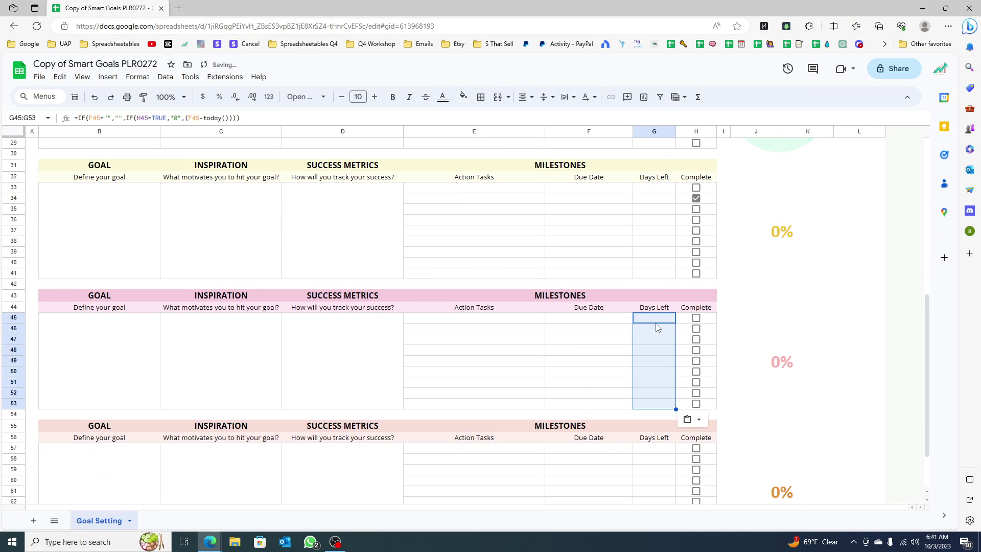
scroll(657, 324, "down", 2)
left_click(651, 372)
key("ctrl+v")
left_click(659, 413)
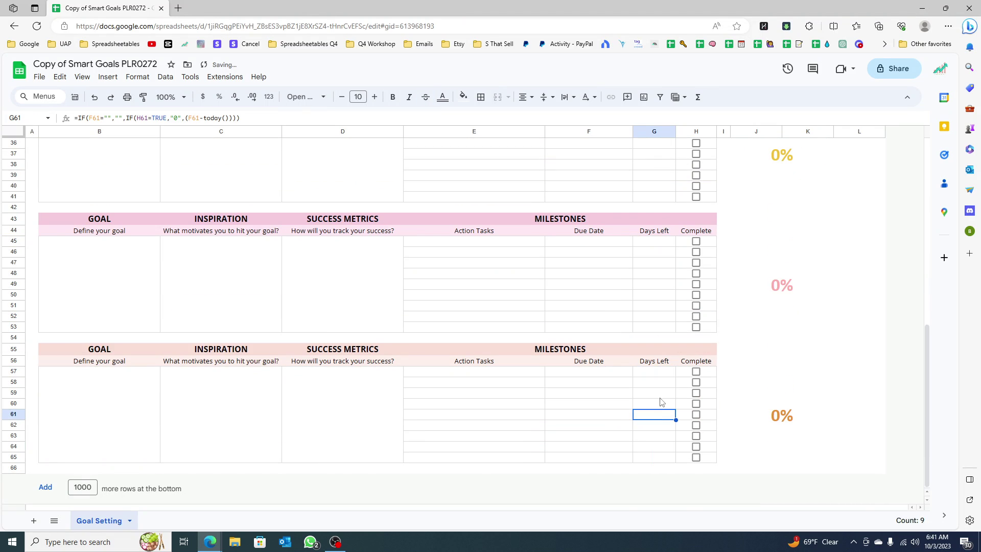
Test with due dates October 12, 2023 in F57 and October 24, 2023 in F45, toggling their Complete boxes.
double_click(587, 372)
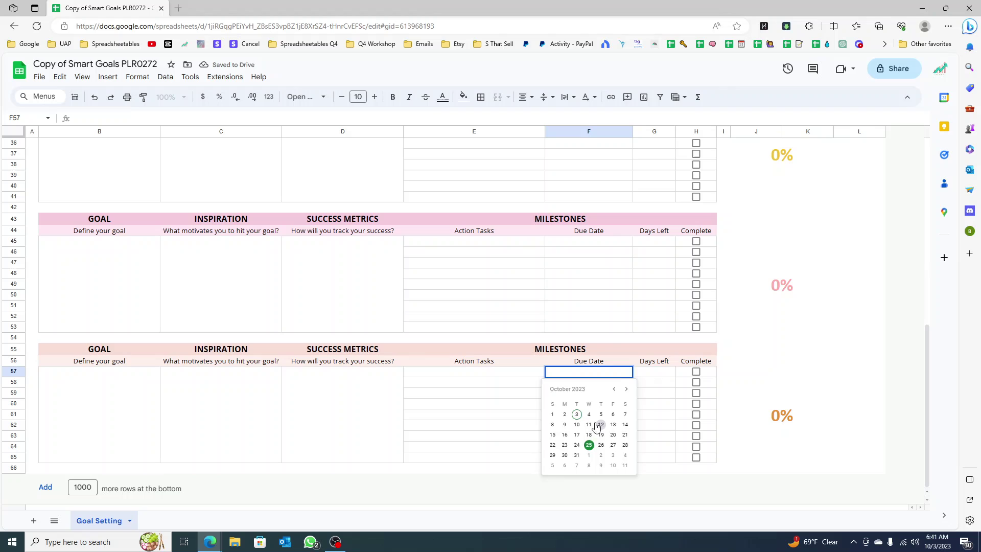
left_click(595, 424)
left_click(696, 372)
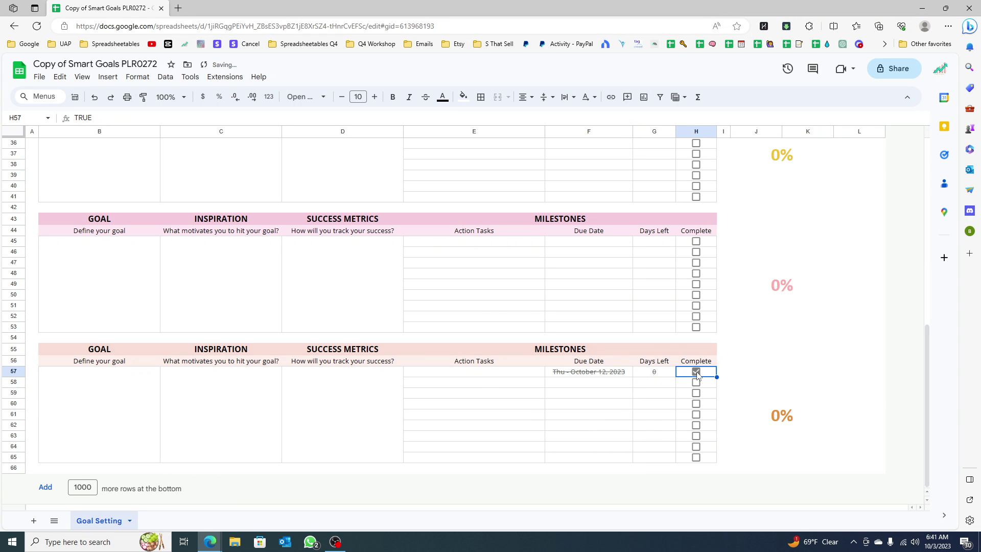
left_click(696, 372)
double_click(625, 241)
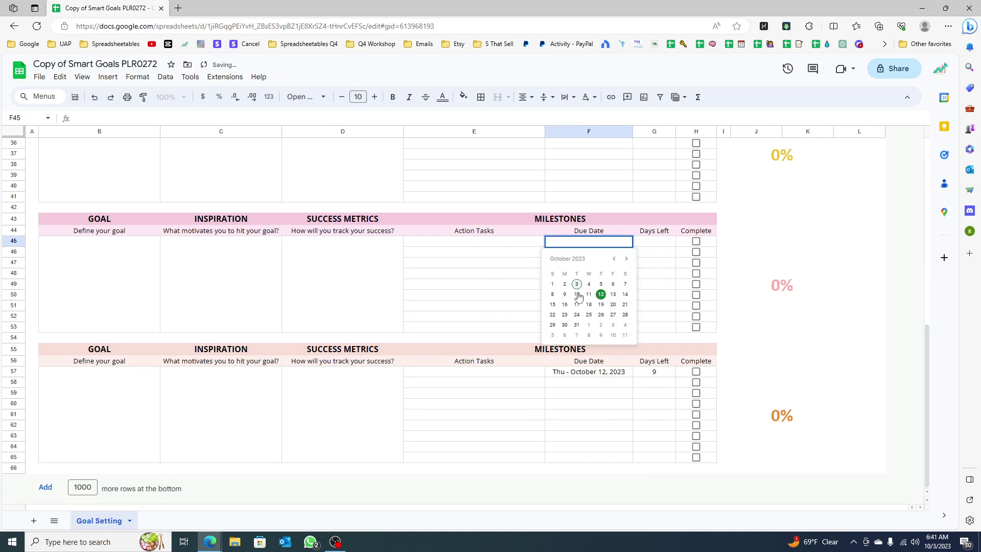
left_click(576, 314)
left_click(695, 241)
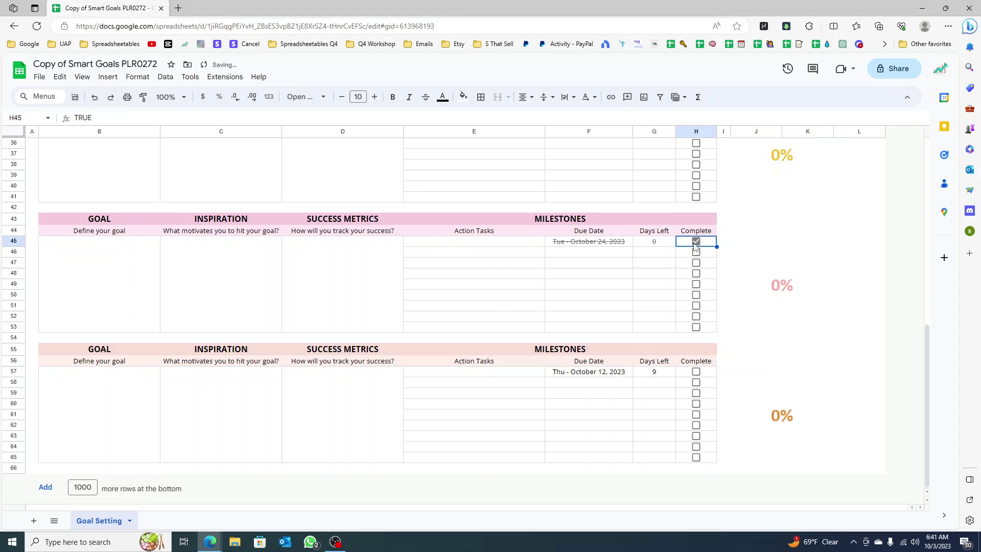
left_click(696, 243)
left_click(596, 329)
scroll(595, 335, "up", 10)
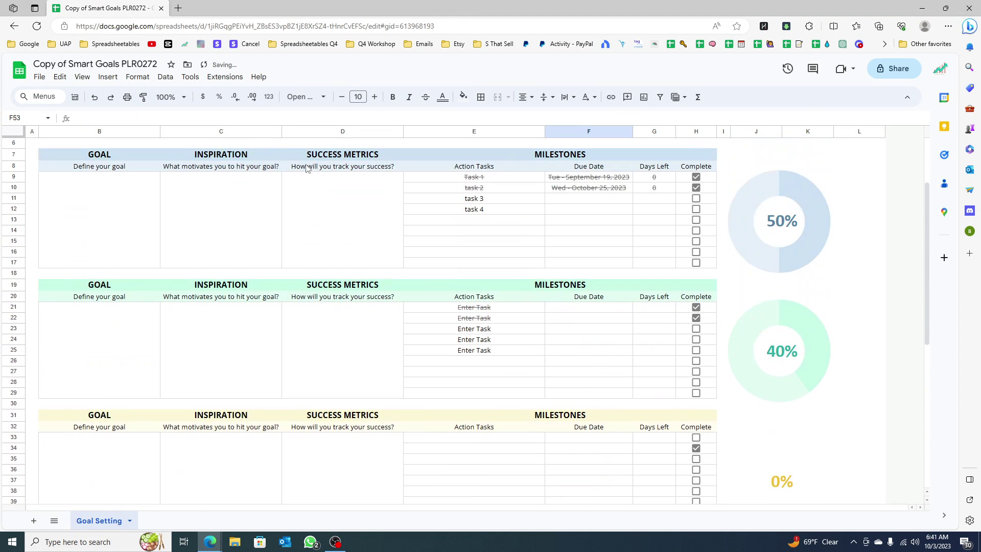